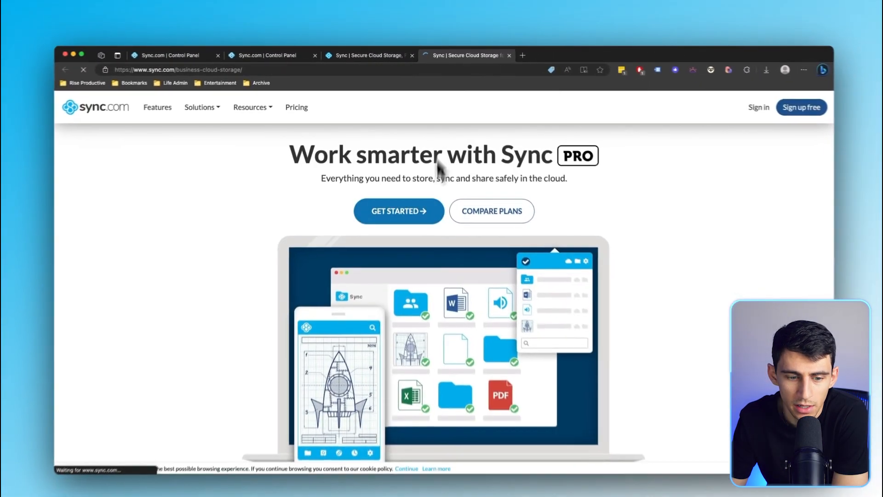
scroll(648, 275, "down", 10)
scroll(650, 275, "down", 5)
scroll(649, 275, "up", 5)
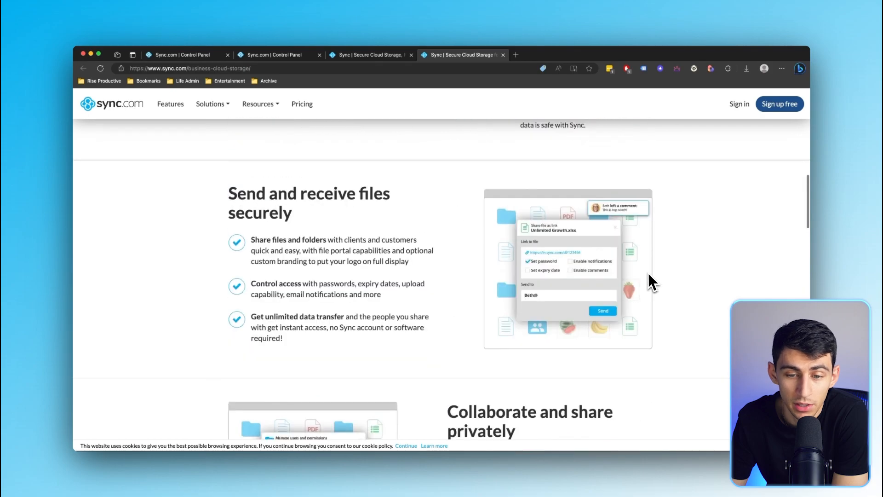
scroll(625, 265, "up", 5)
Review the Pricing page, comparing individual plan storage with the Teams+ Unlimited plan's unlimited storage.
left_click(302, 104)
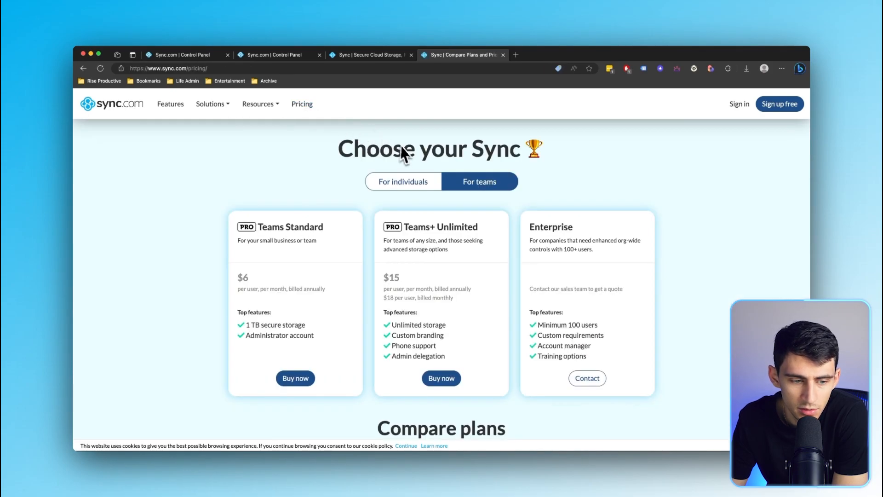
scroll(403, 153, "down", 1)
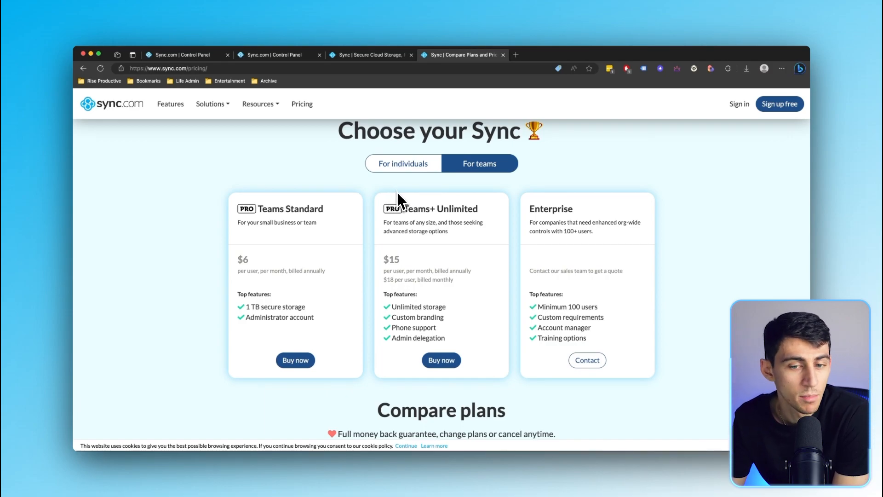
left_click(403, 163)
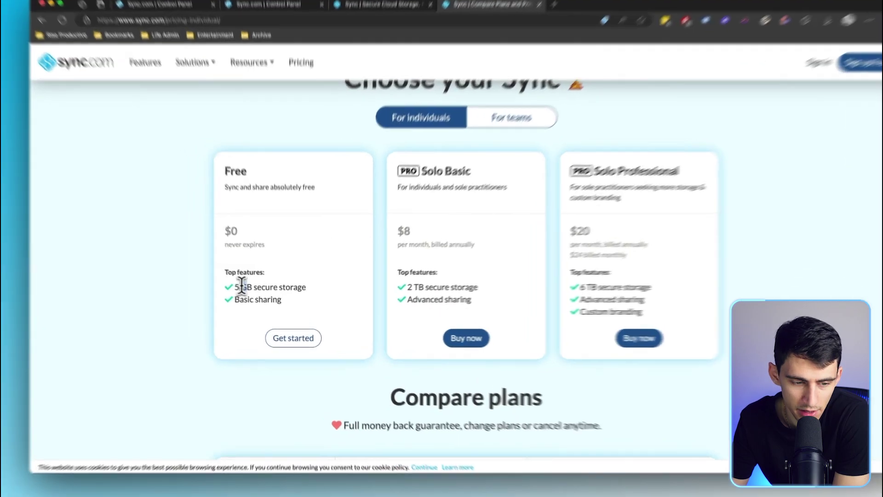
left_click_drag(250, 293, 304, 294)
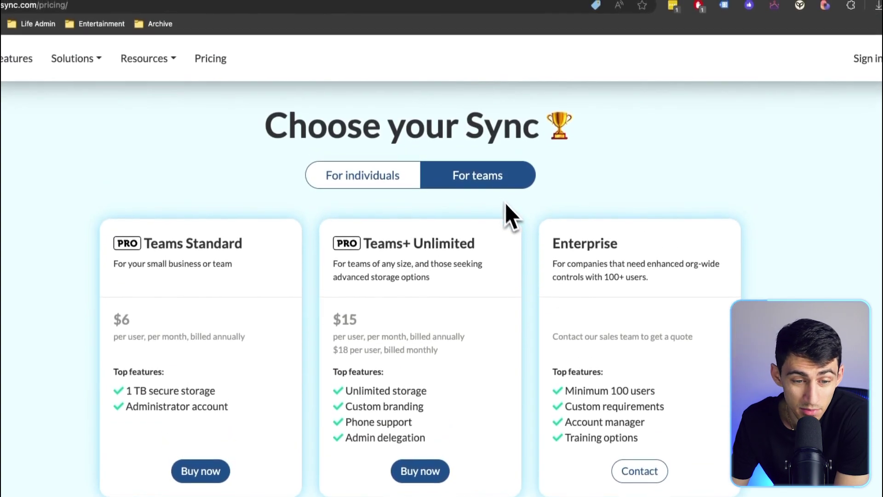
scroll(505, 202, "down", 2)
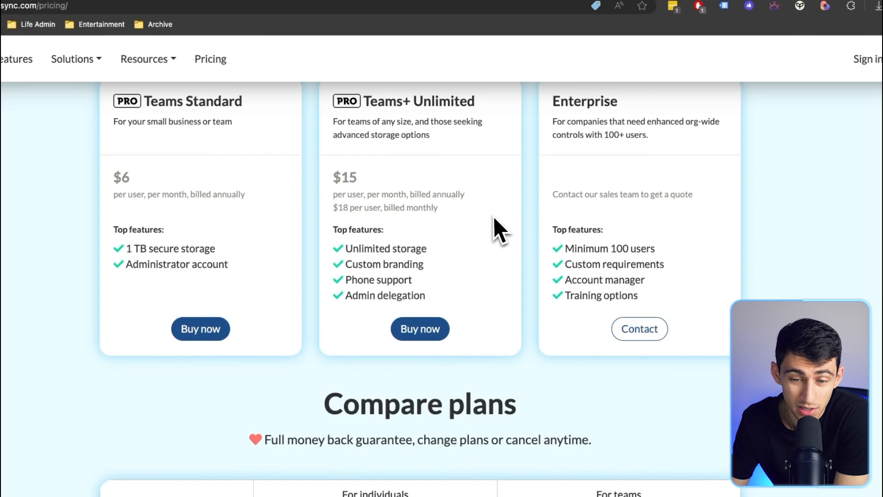
scroll(440, 240, "up", 2)
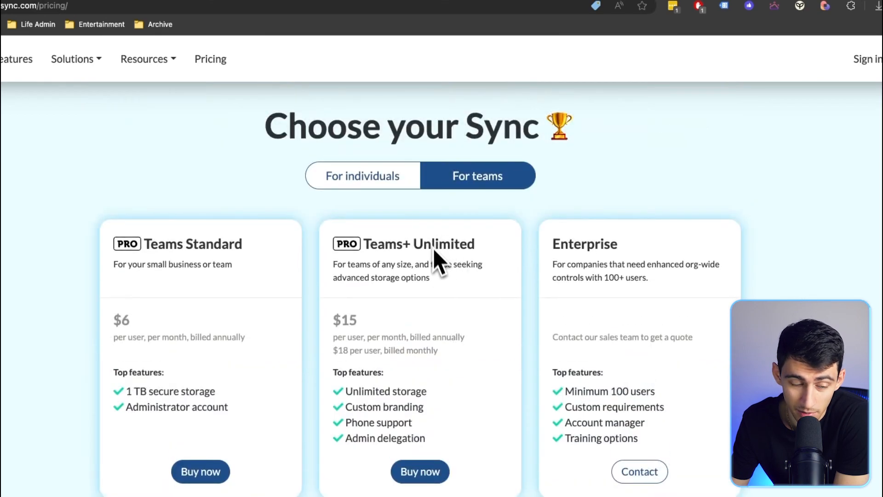
scroll(441, 288, "down", 2)
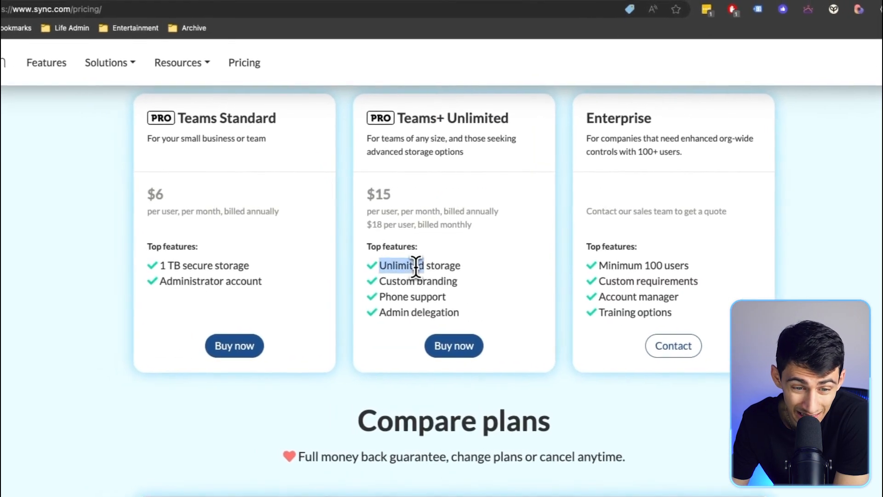
left_click_drag(345, 262, 428, 261)
left_click(384, 201)
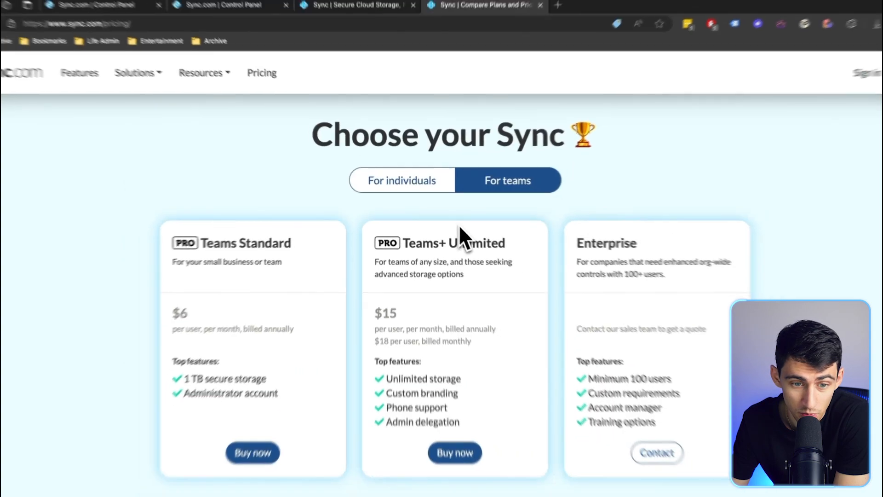
scroll(452, 228, "down", 5)
scroll(448, 227, "down", 5)
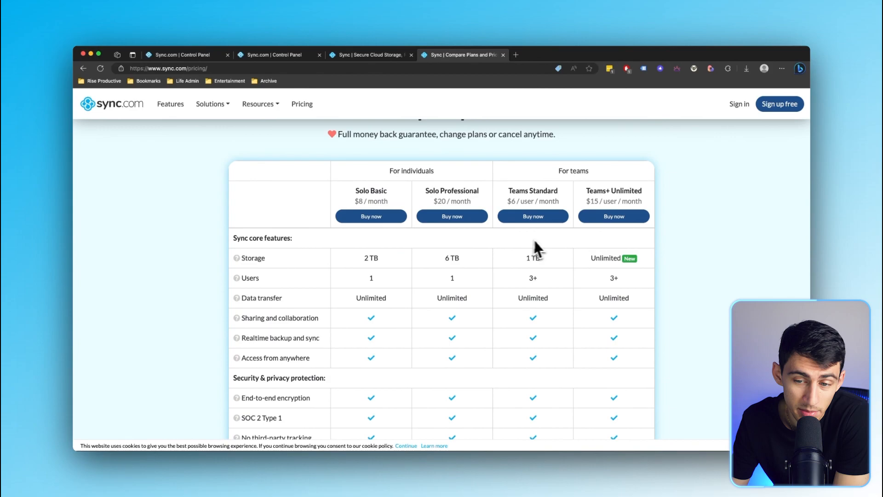
scroll(550, 250, "up", 5)
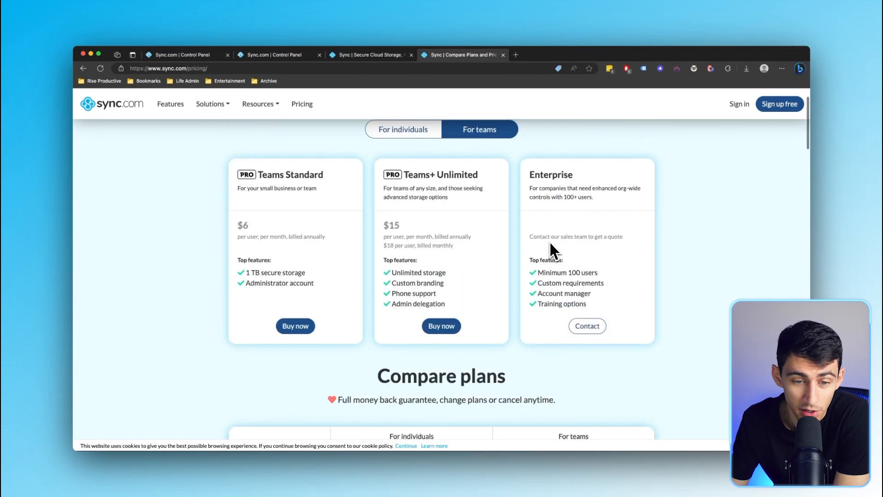
scroll(550, 251, "down", 3)
scroll(550, 249, "up", 4)
scroll(549, 250, "down", 3)
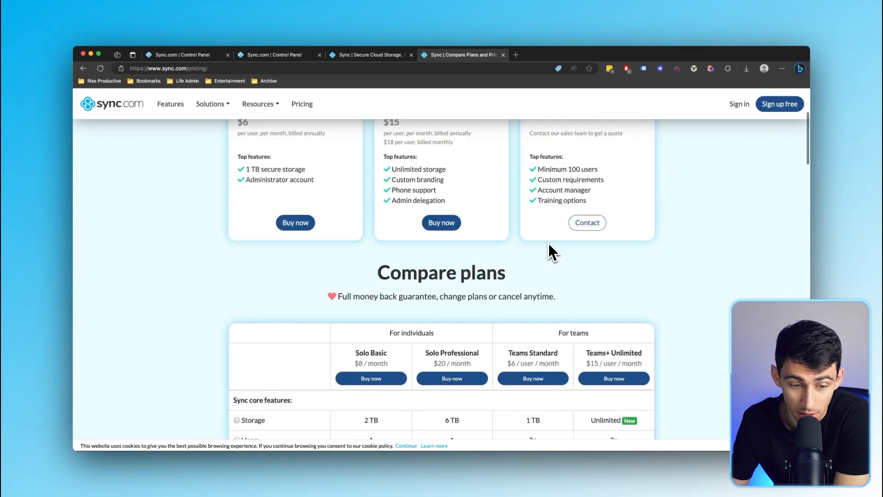
scroll(544, 245, "down", 2)
scroll(504, 265, "up", 4)
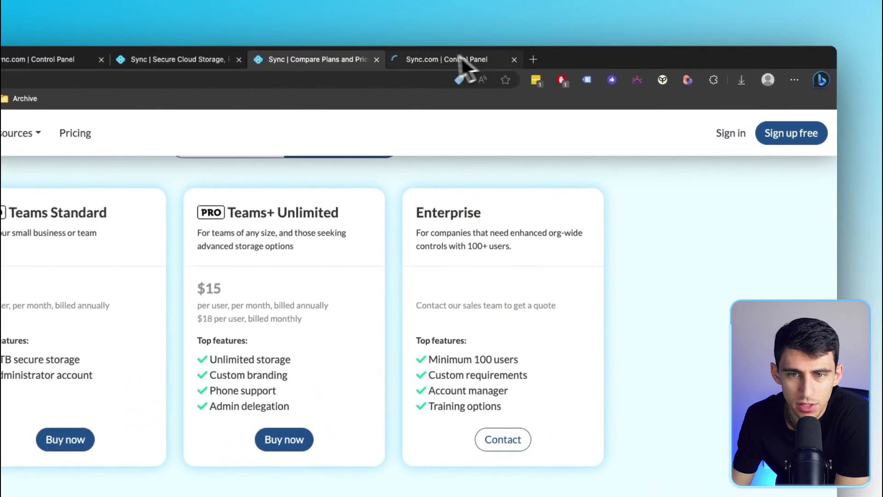
Return to the Sync control panel and download the Sync desktop app for Mac.
left_click(441, 65)
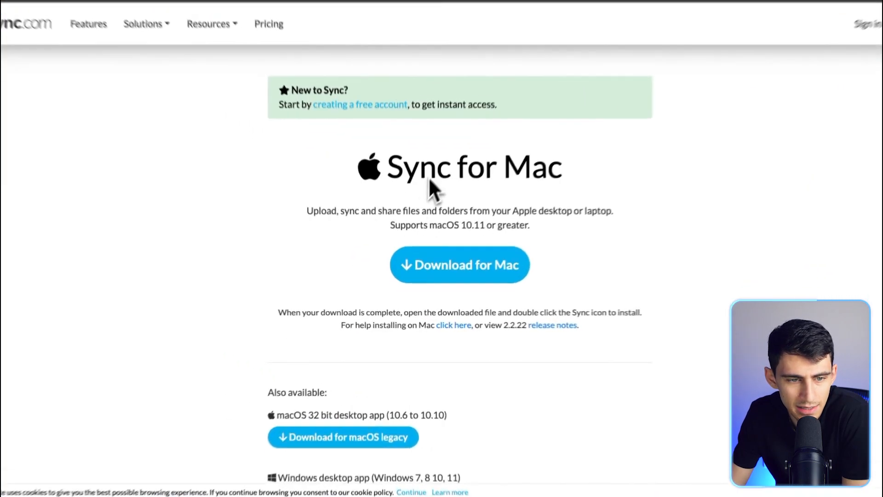
scroll(447, 151, "down", 3)
scroll(419, 263, "down", 3)
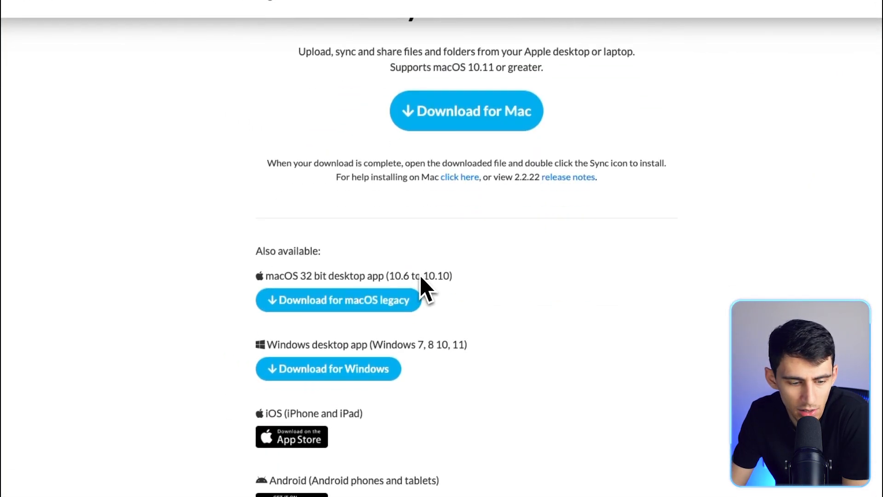
scroll(345, 331, "down", 3)
scroll(296, 343, "up", 5)
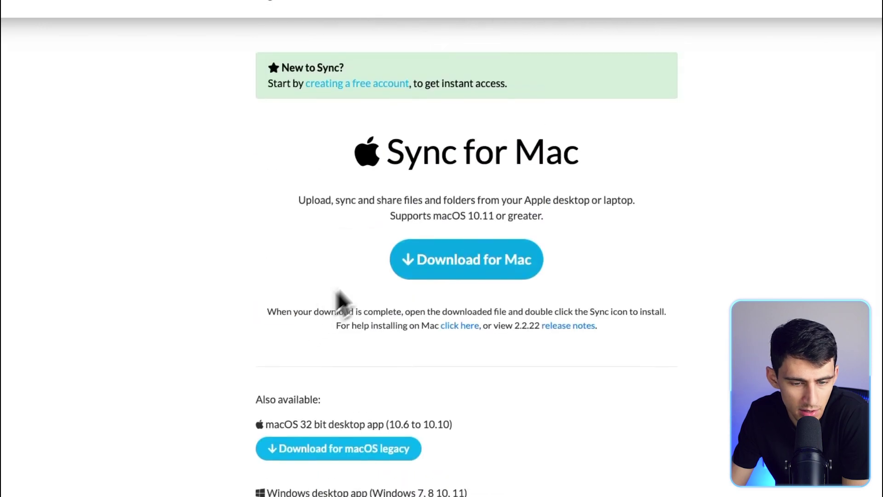
left_click(485, 267)
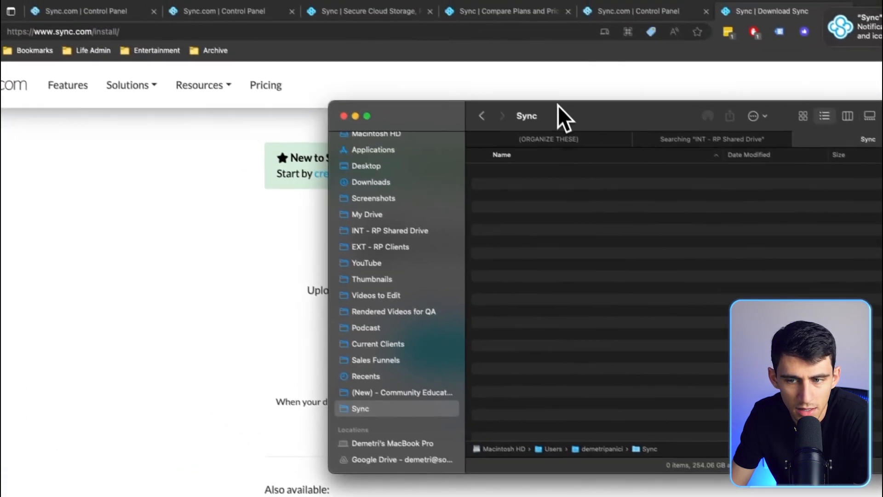
Bring the local Sync folder window into view in Finder alongside the web file list.
left_click_drag(558, 106, 364, 127)
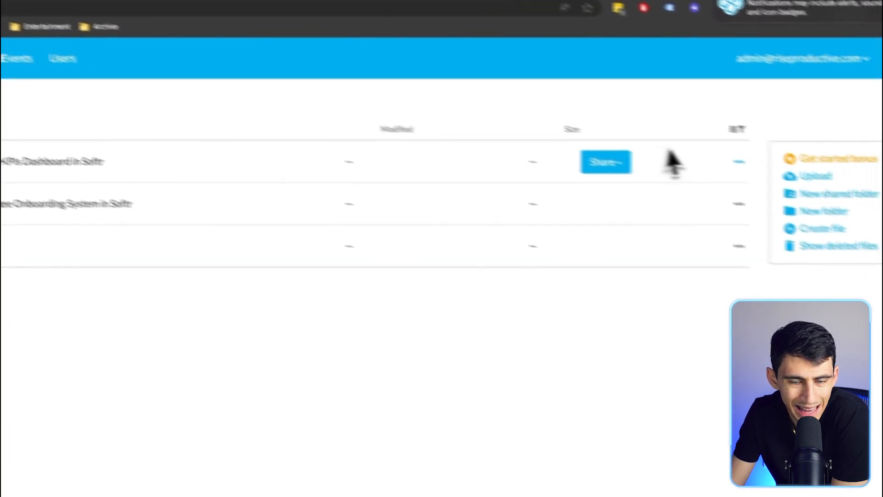
left_click(258, 453)
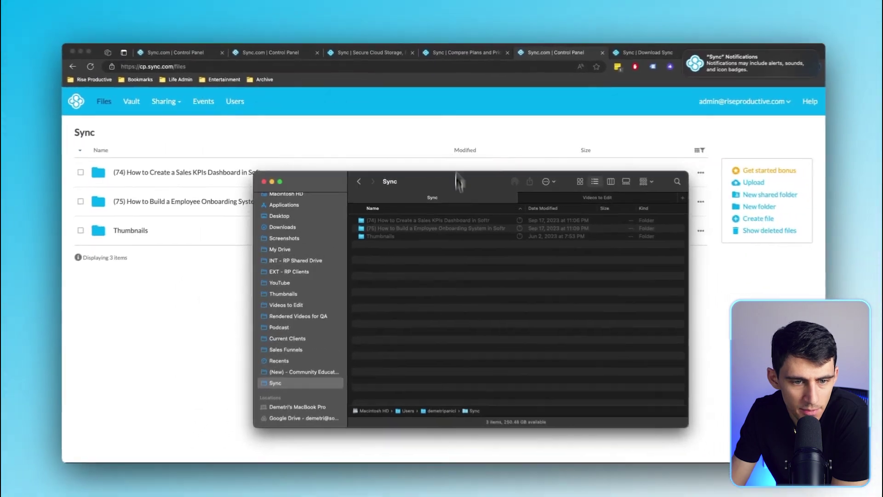
left_click_drag(451, 110, 461, 121)
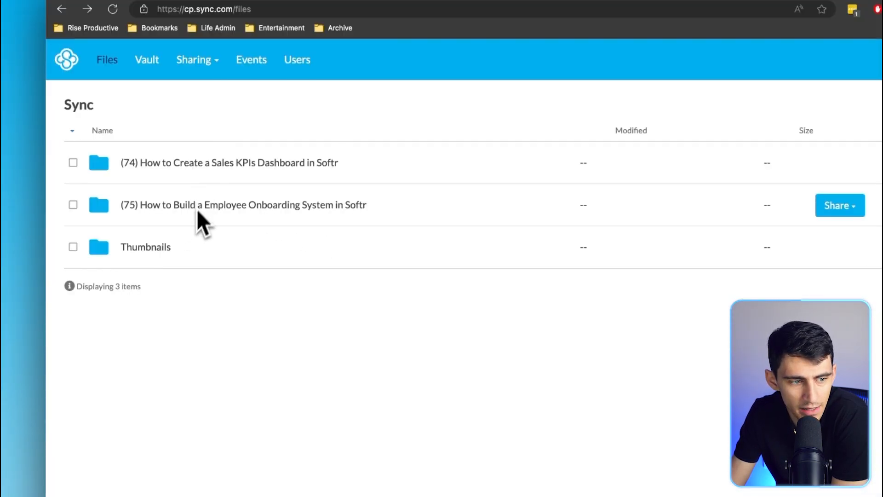
left_click(386, 449)
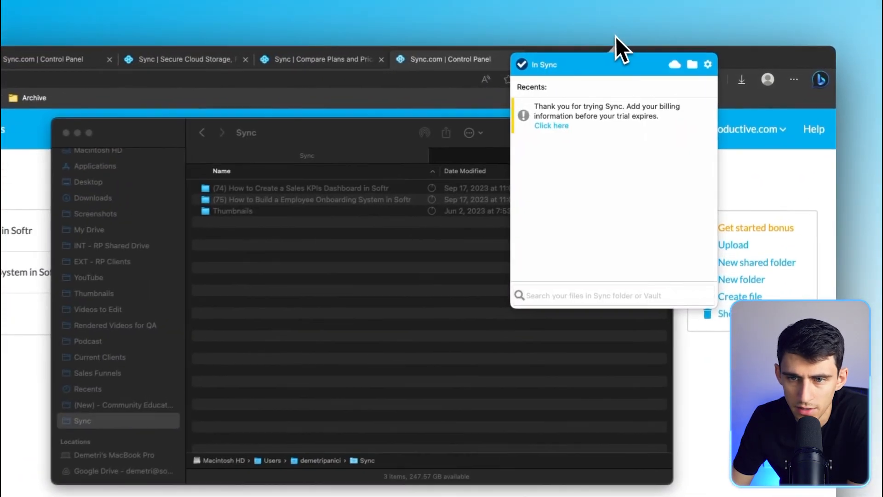
Check syncing progress in the Sync menu-bar app's status panel, then dismiss it.
left_click(613, 37)
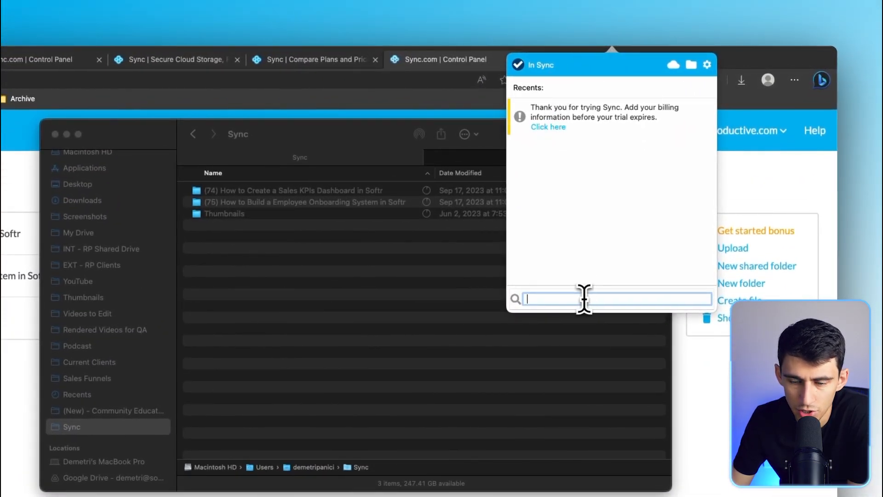
left_click(691, 64)
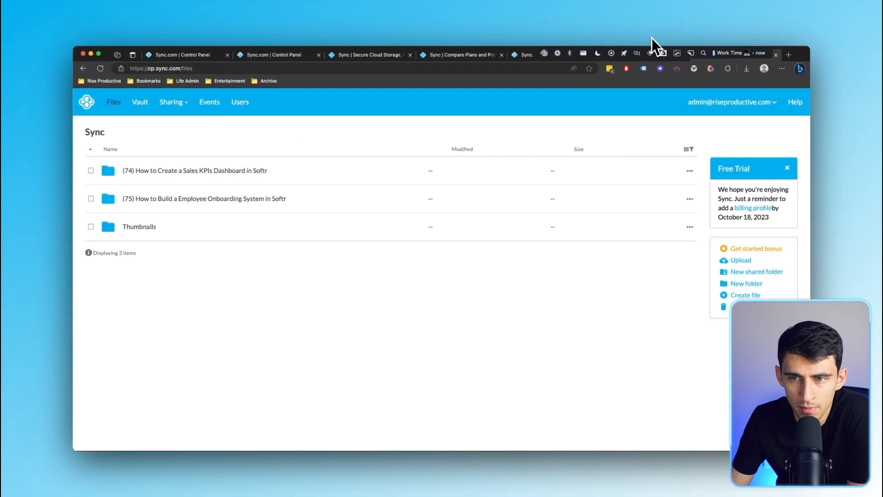
Open the local Sync folder from the app, then open Thumbnails both in Finder and online.
left_click(660, 53)
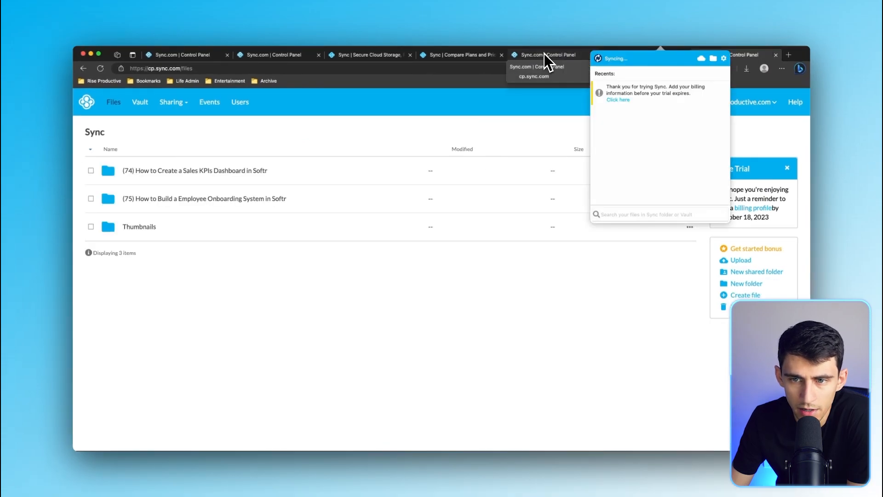
left_click(721, 66)
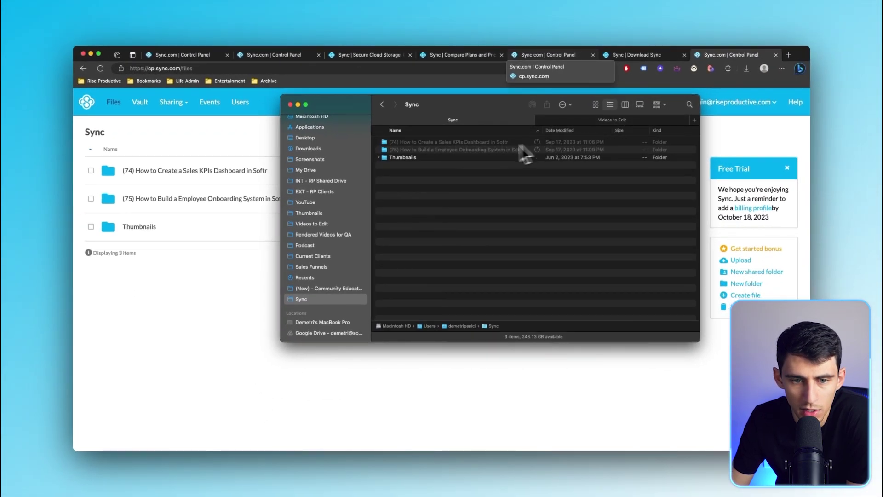
double_click(403, 157)
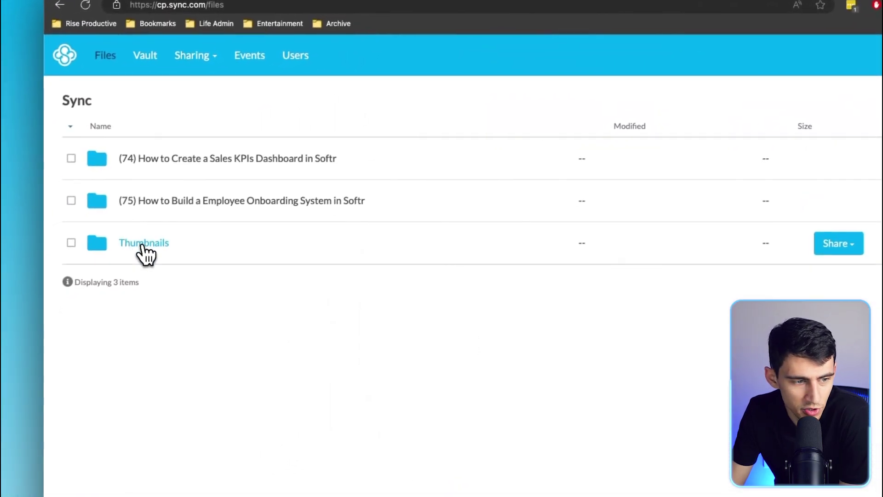
left_click(144, 243)
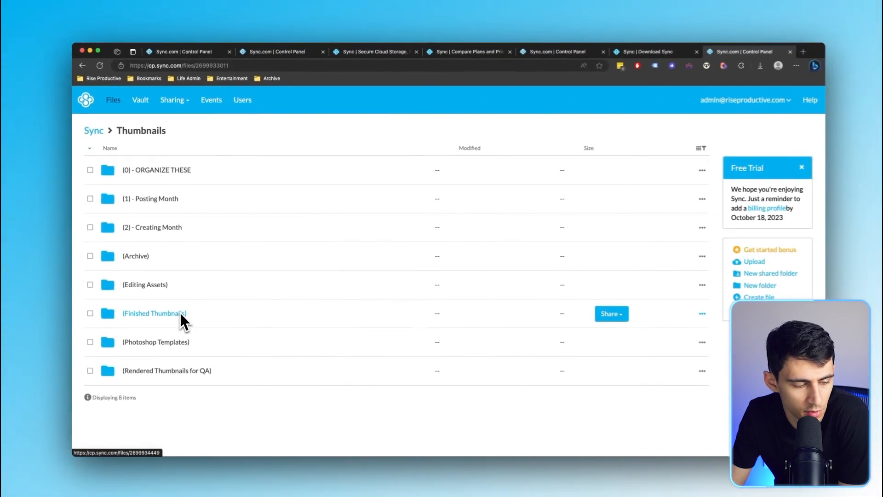
Browse into (Finished Thumbnails) > (1) - 2023 and preview (68) Thumbnail RENDERED.jpeg online.
left_click(179, 309)
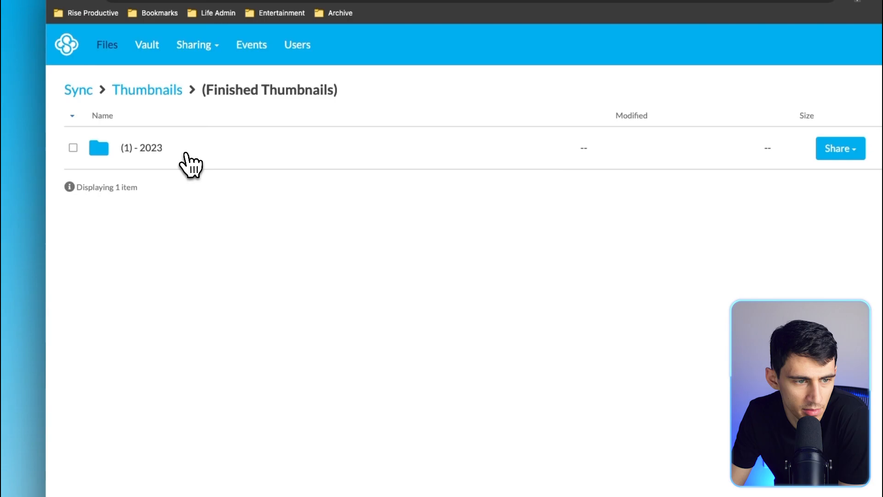
left_click(144, 148)
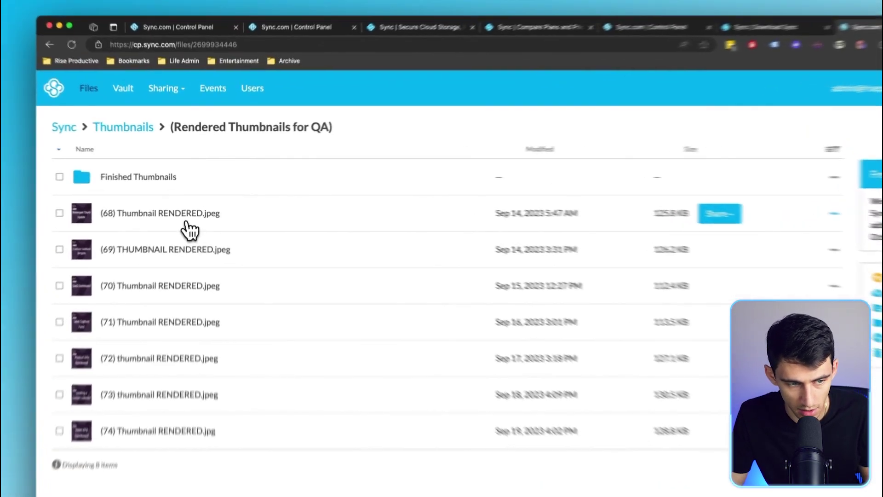
left_click(168, 197)
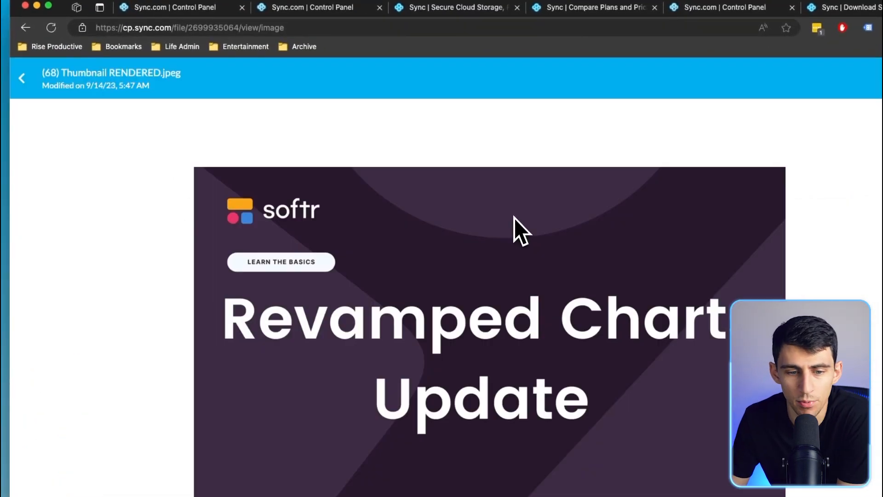
Open the local Rendered Thumbnails for QA folder and view (71) Thumbnail RENDERED.jpeg in Finder.
left_click(291, 430)
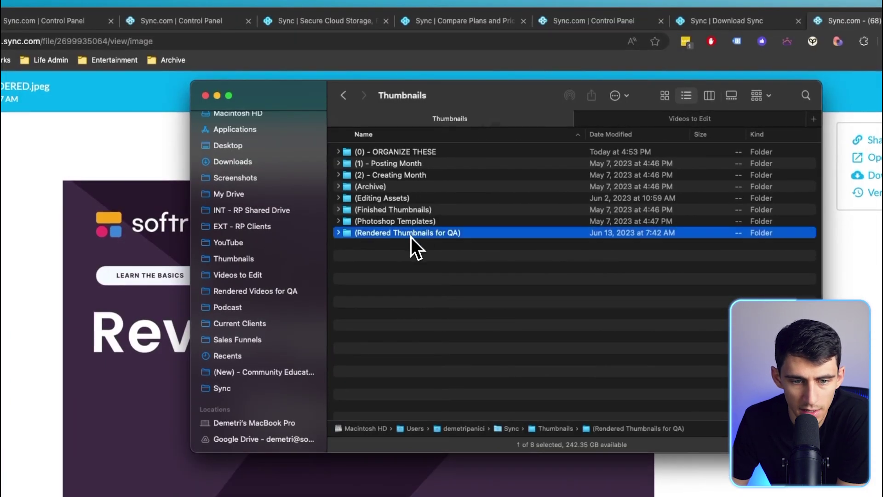
double_click(411, 232)
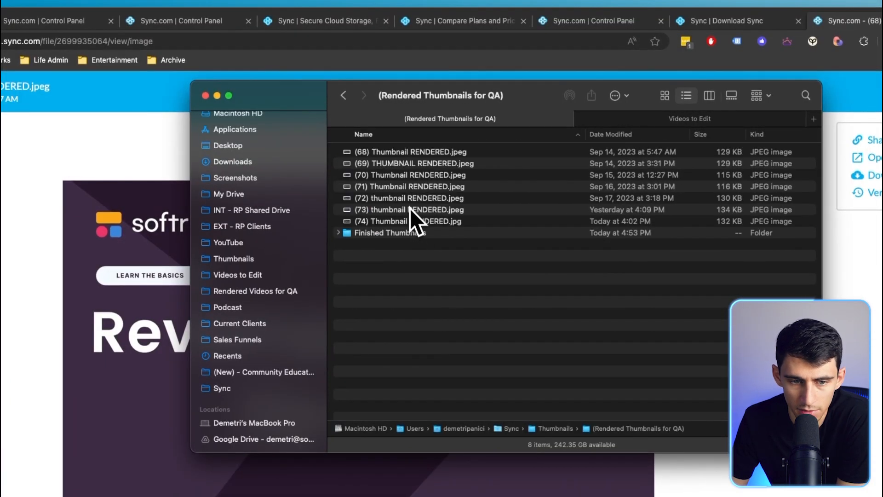
double_click(405, 187)
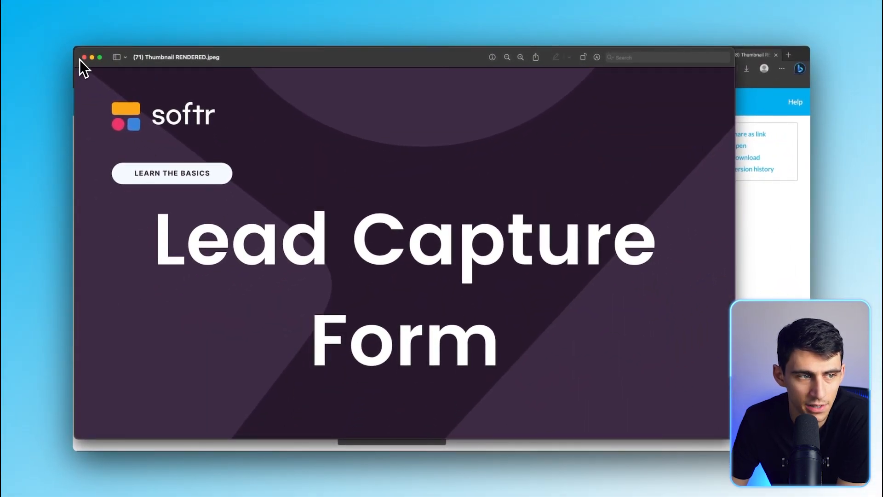
Close the local preview and Finder window, then share (68) Thumbnail RENDERED.jpeg as a link.
left_click(83, 58)
left_click(288, 103)
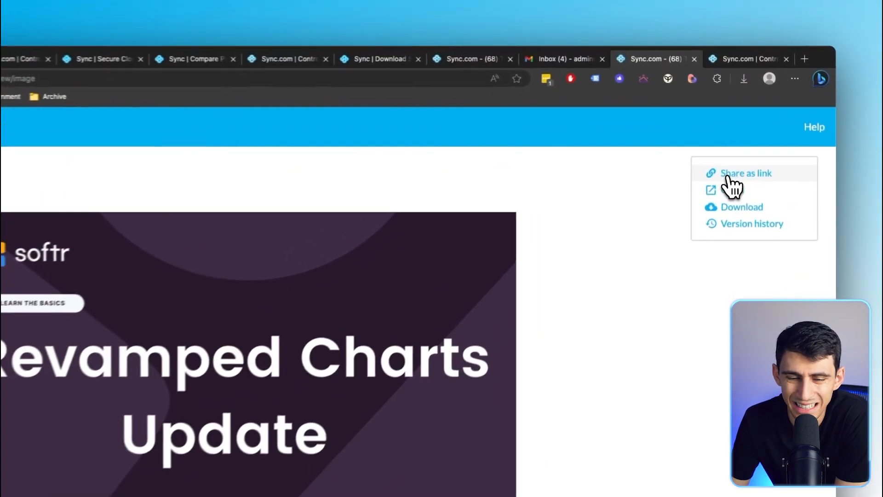
left_click(741, 173)
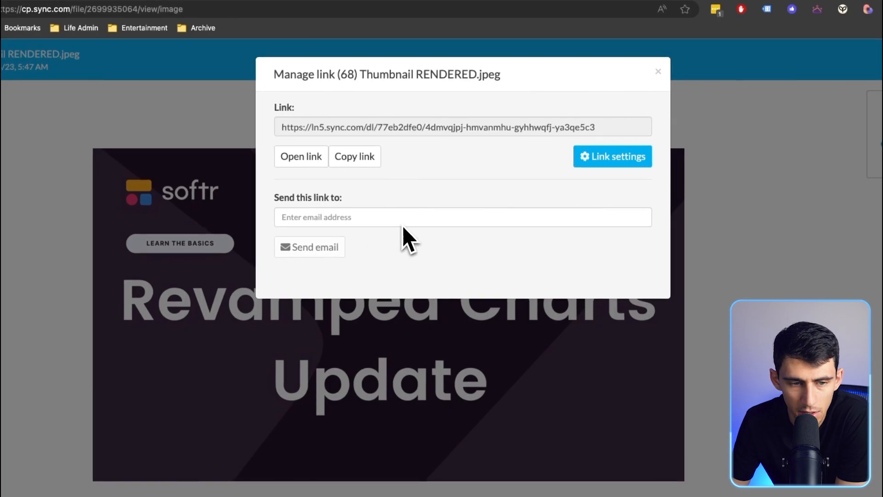
Set the shared link's permission to View only (no download) and save.
left_click(607, 156)
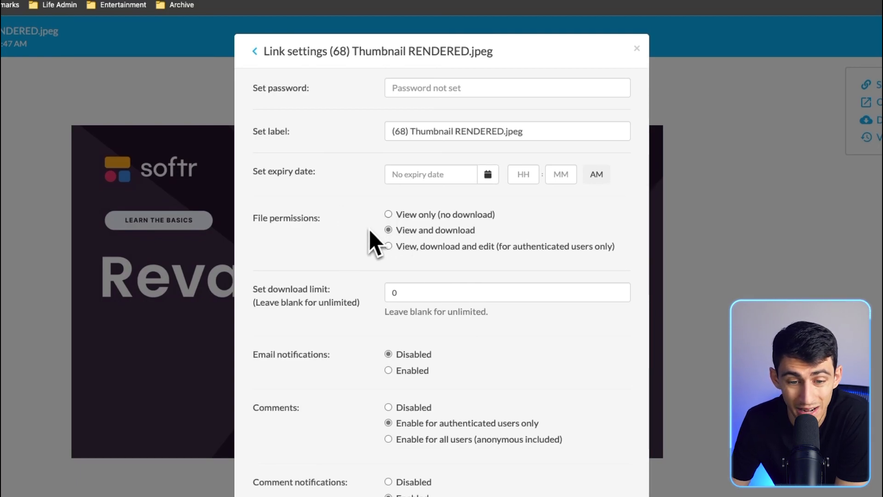
scroll(412, 229, "down", 1)
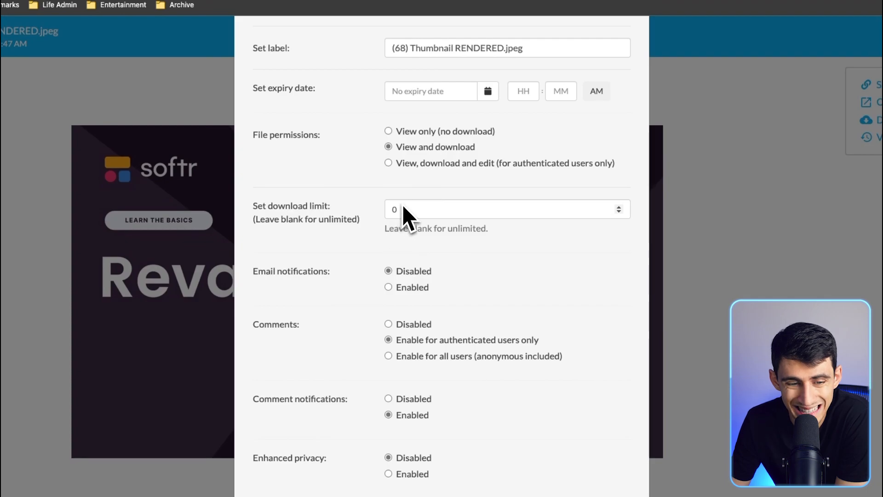
scroll(386, 300, "up", 1)
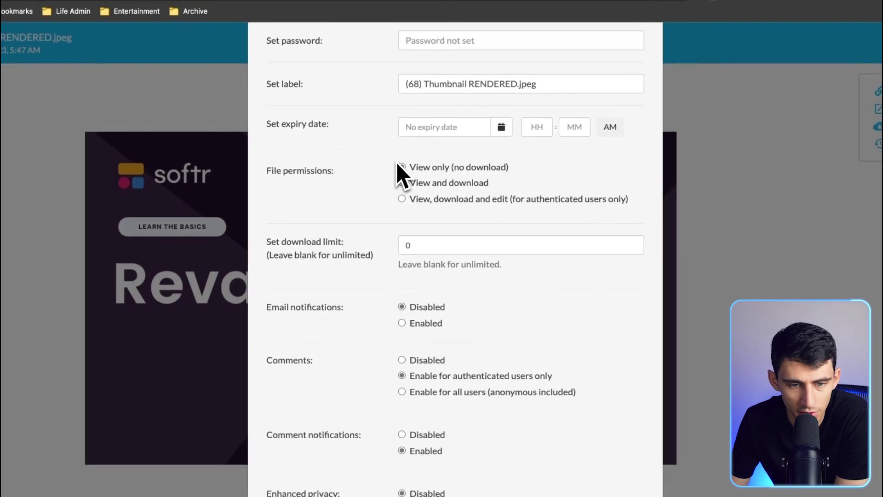
left_click(402, 167)
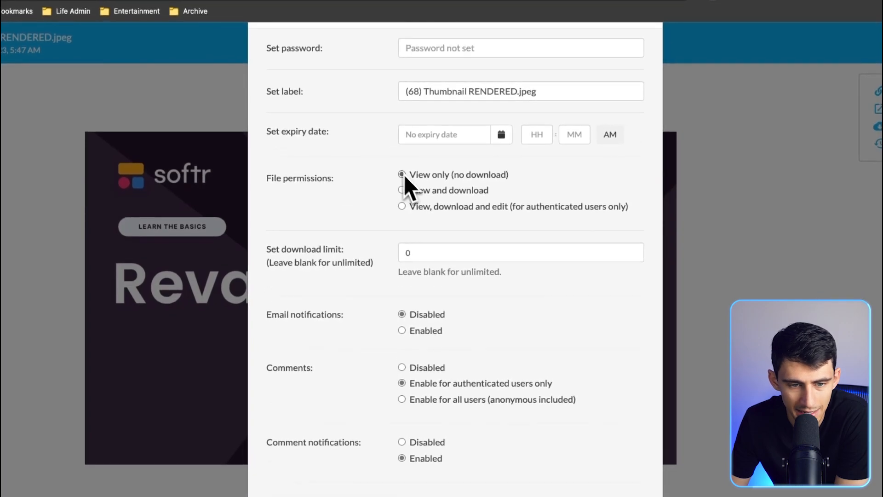
scroll(442, 276, "down", 5)
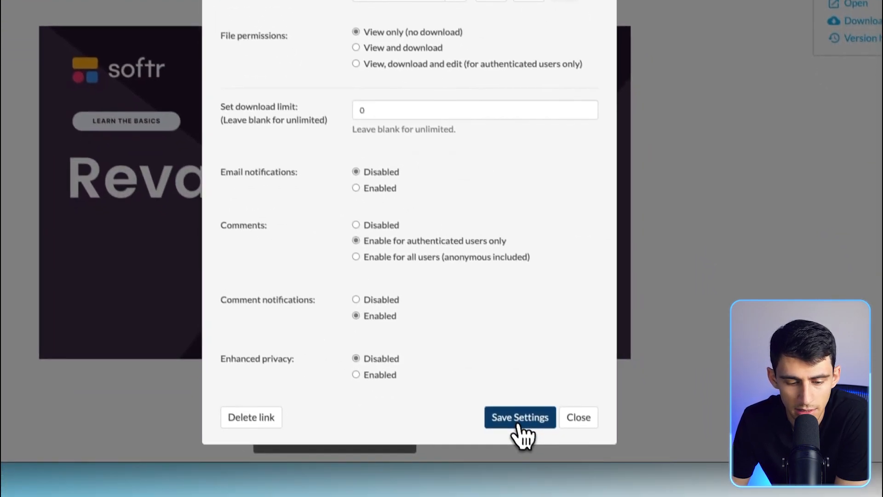
left_click(519, 417)
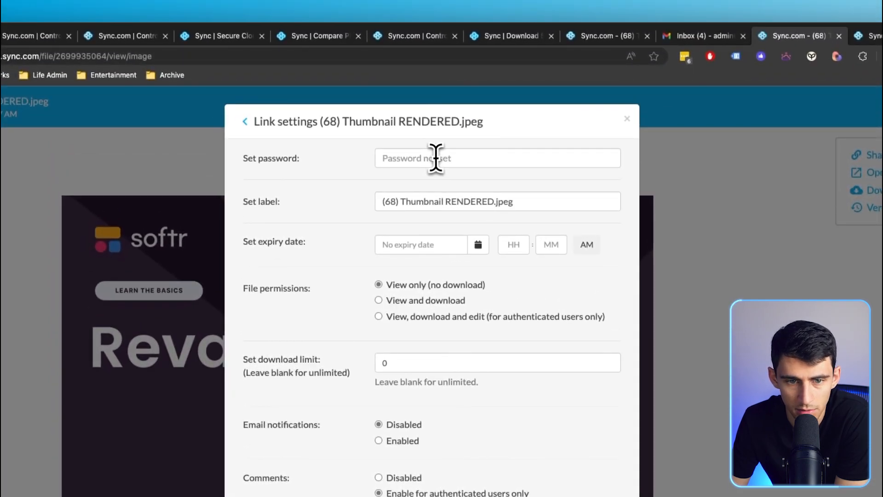
Protect the link with a password, save, and copy the shared link.
left_click(435, 158)
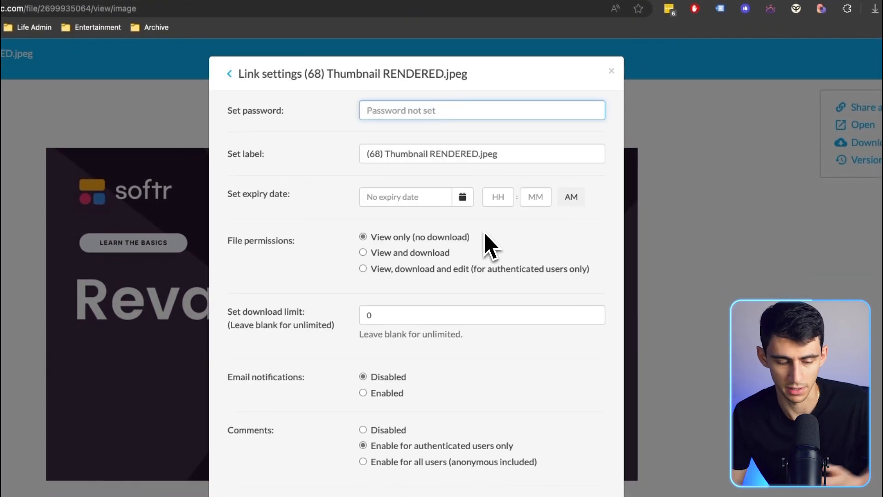
scroll(489, 244, "down", 2)
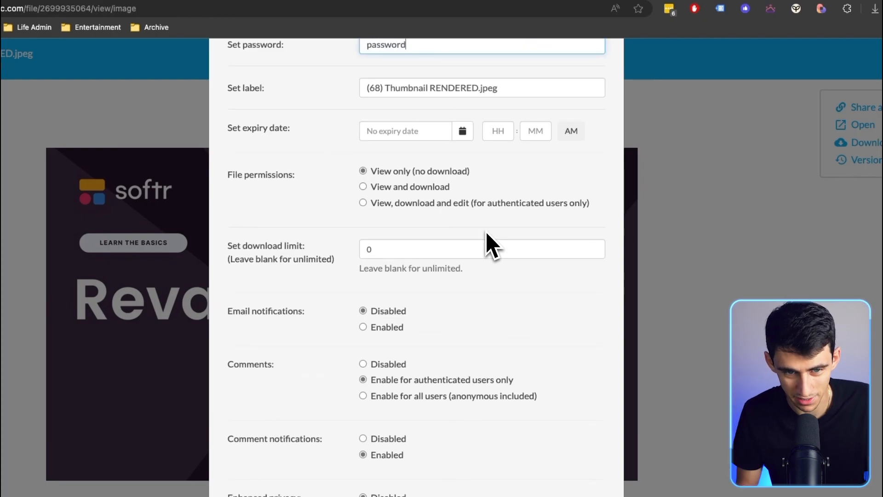
scroll(491, 245, "up", 2)
scroll(461, 237, "down", 5)
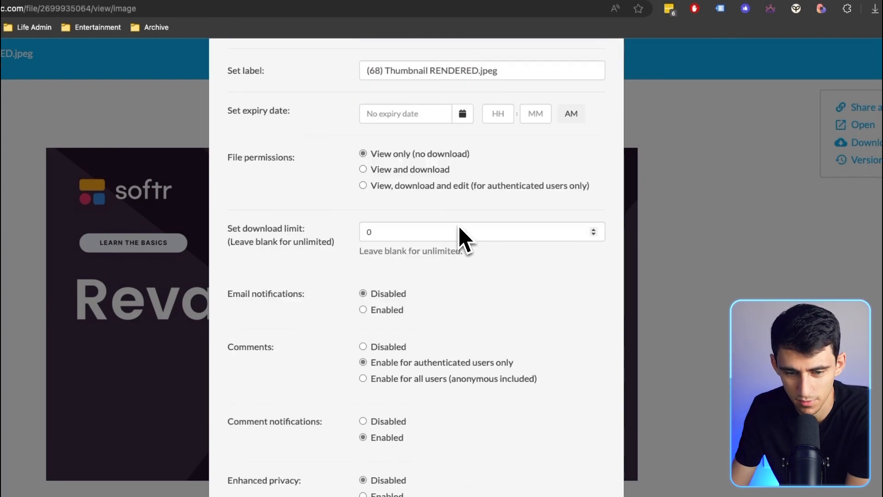
left_click(479, 420)
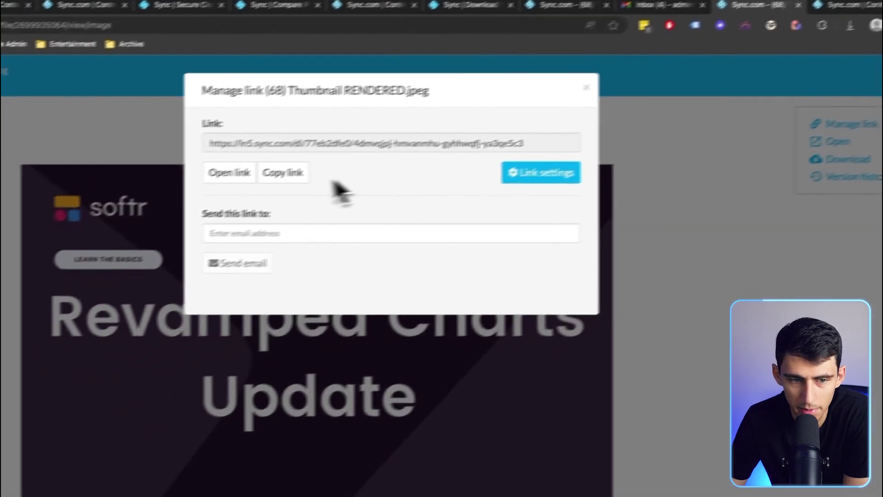
left_click(318, 161)
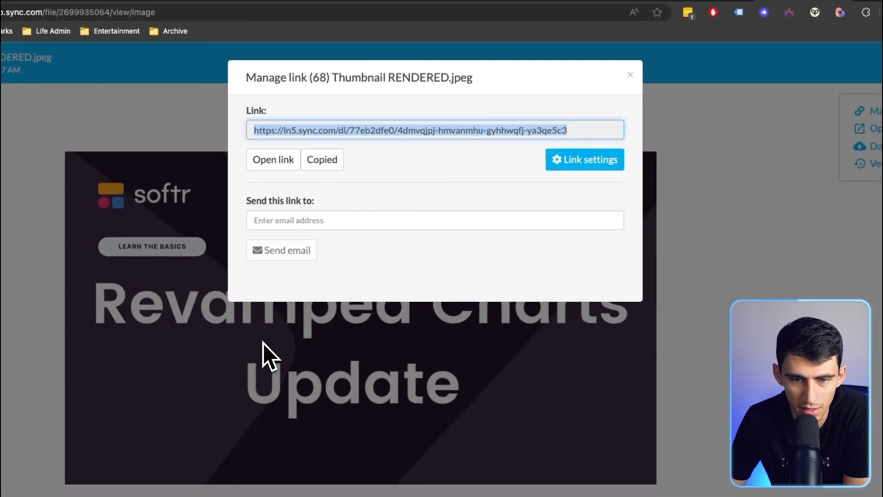
left_click(584, 159)
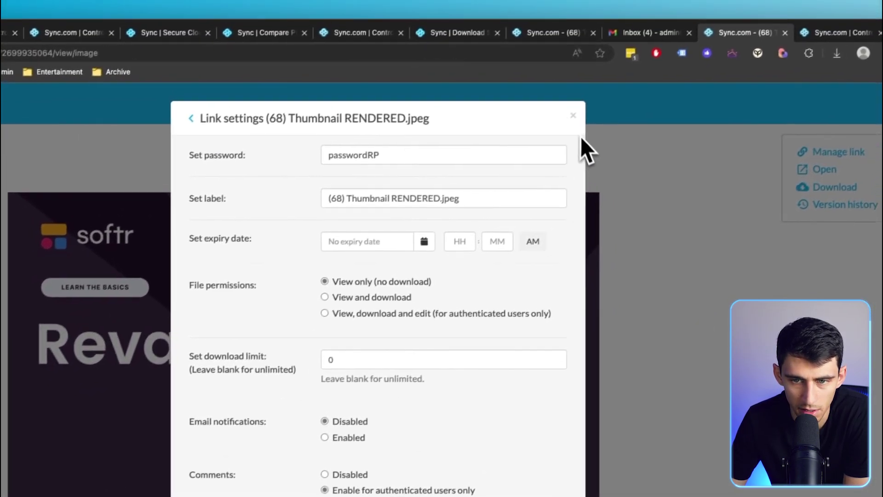
Load the copied share link in a new tab and unlock it with the password.
left_click(573, 116)
key("ctrl+t")
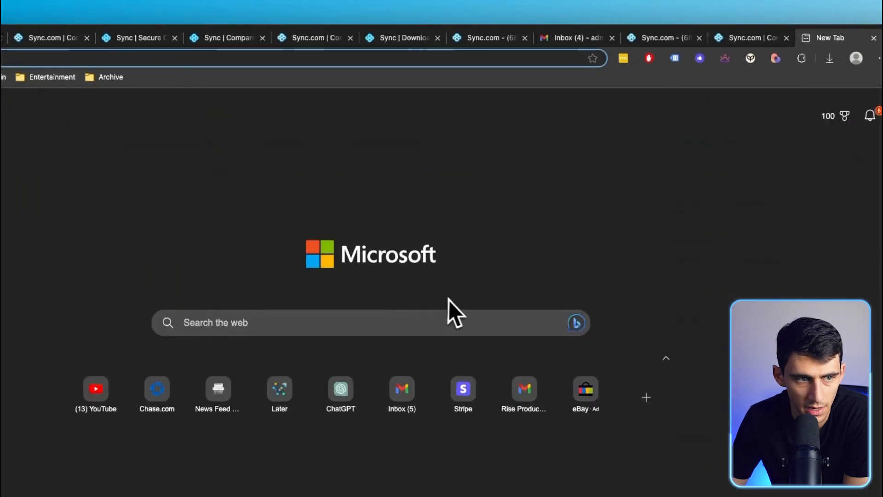
key("ctrl+v")
key("Return")
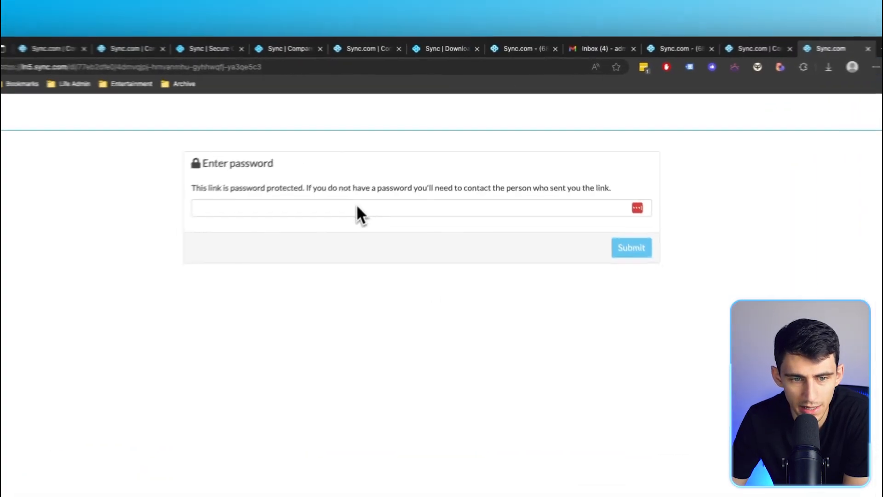
left_click(359, 213)
type("a")
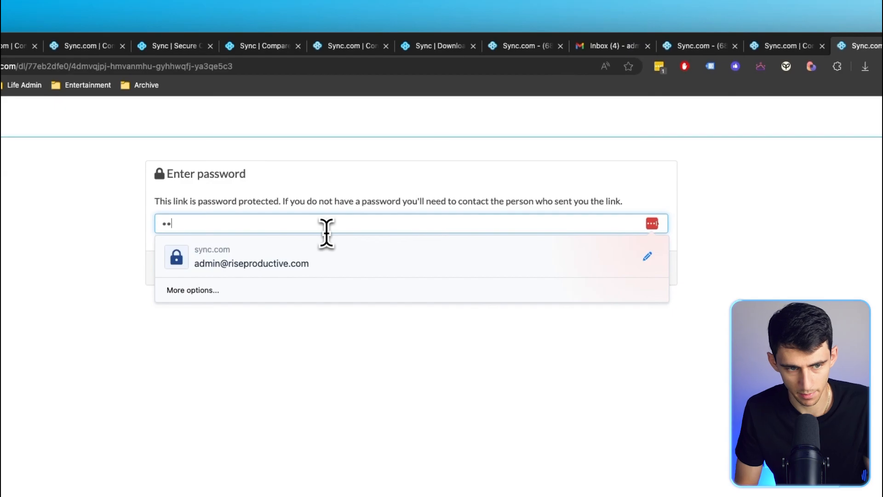
key("Return")
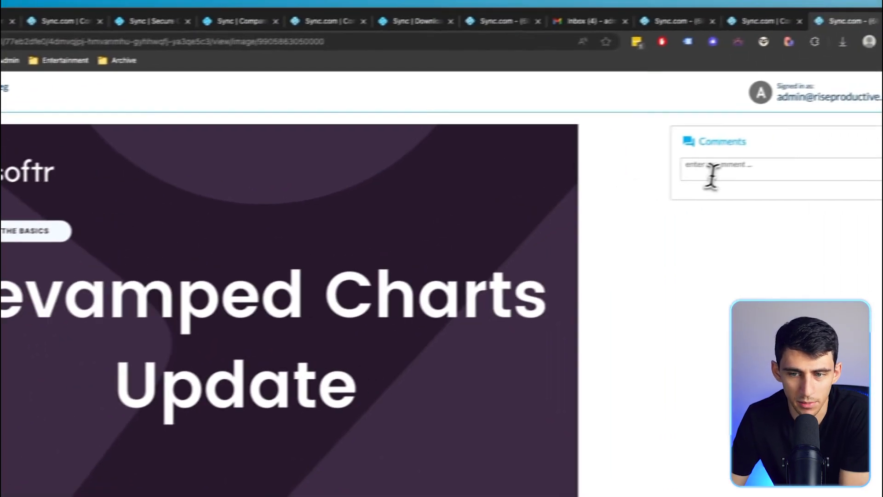
Post the comment 'This thumbnail looks good to go!' on the shared thumbnail.
left_click(718, 171)
type("This ")
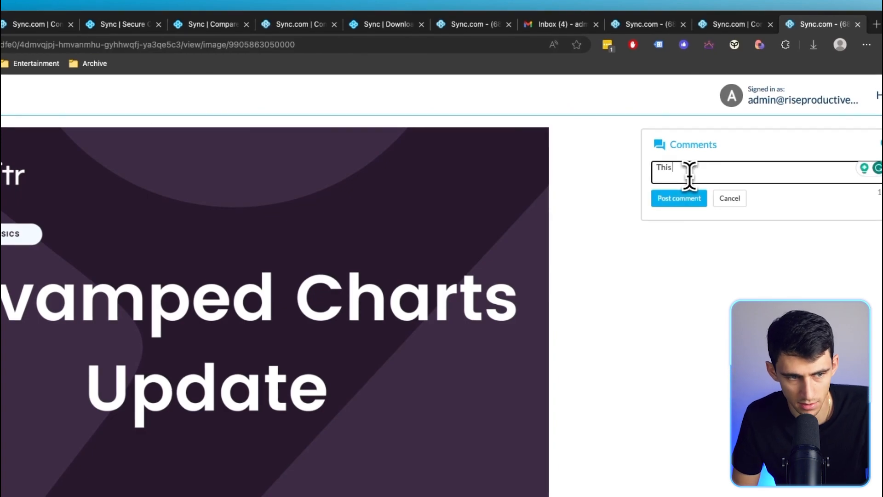
type("thumbnail looks good to go!")
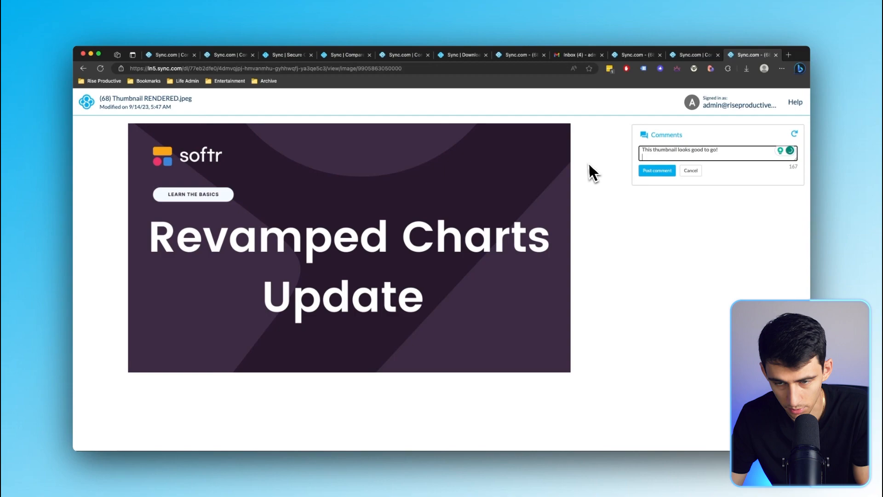
left_click(657, 171)
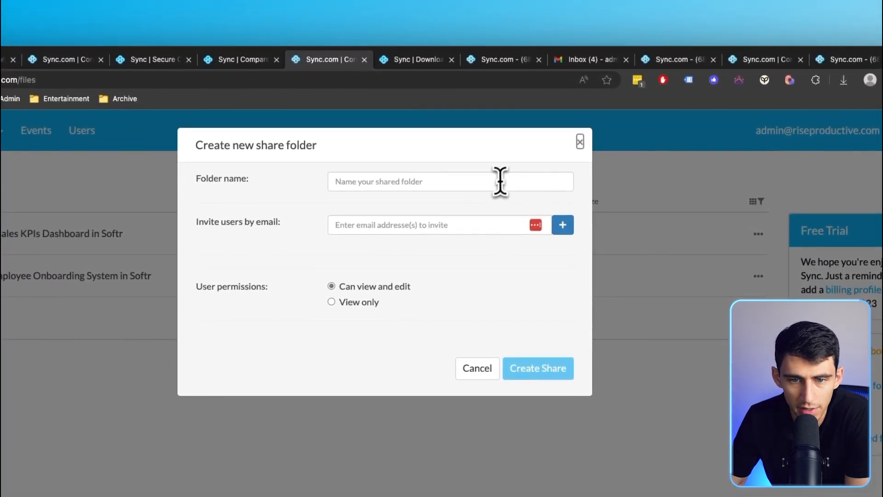
Name the new shared folder Finished Thumbnails for QA and move on to the invitee email.
left_click(500, 181)
key("Escape")
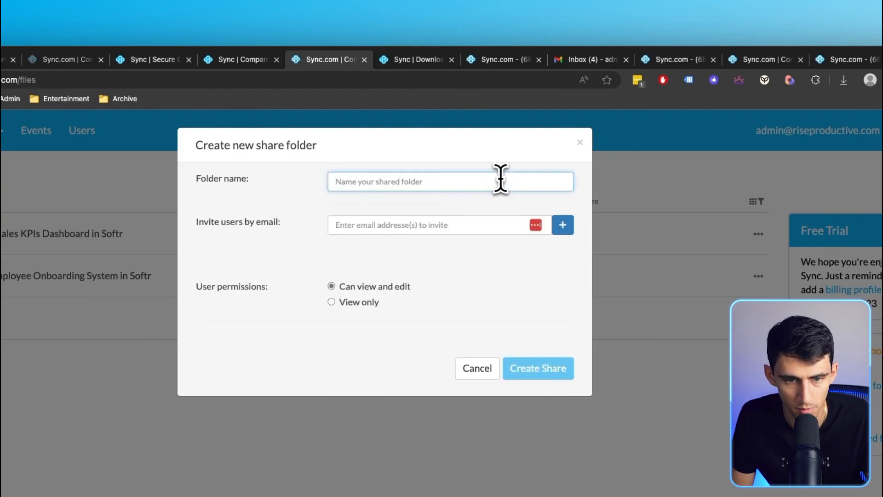
type("Finished Thumbnai")
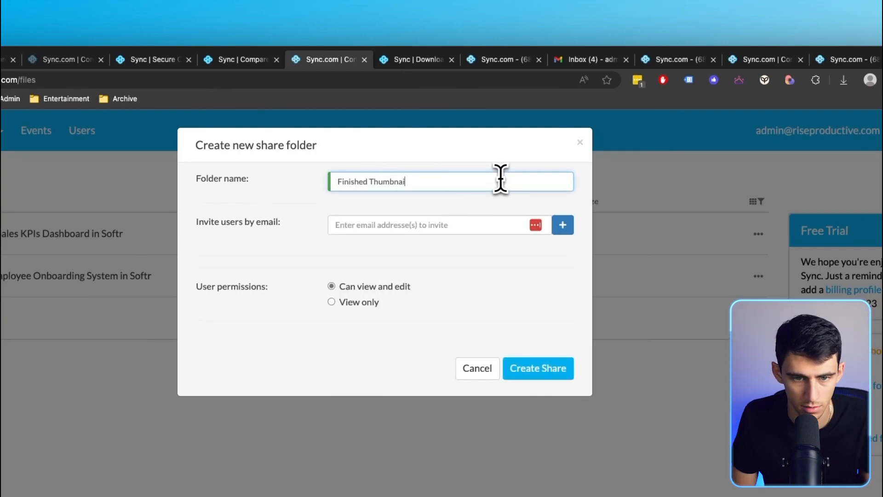
type("ls for QA")
left_click(501, 224)
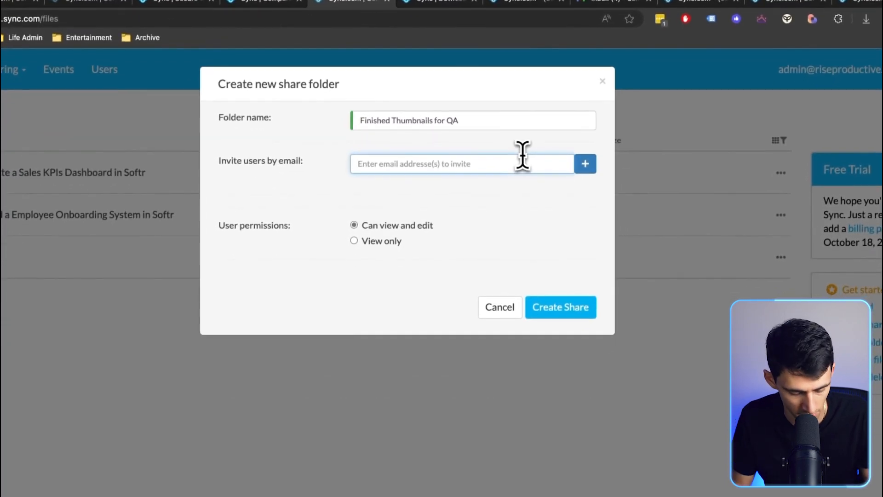
type("admin")
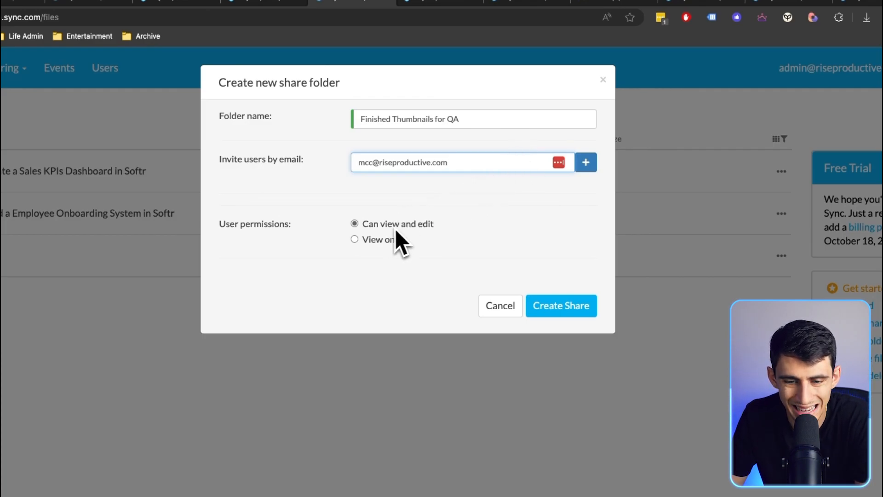
Create the share with the invite and confirm the folder appears in the local Sync folder.
left_click(561, 305)
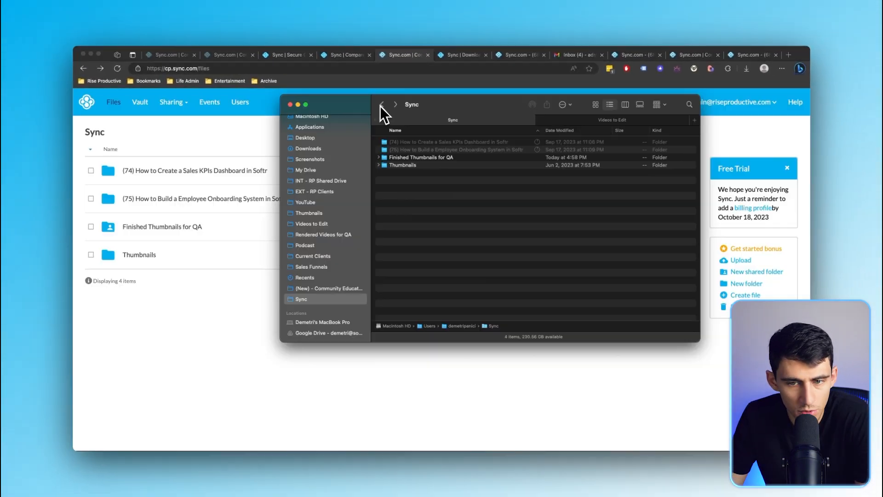
left_click(426, 162)
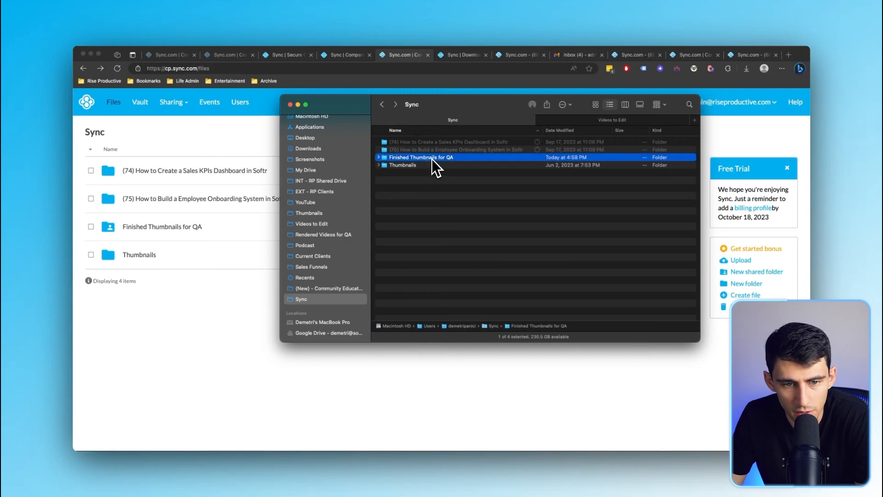
left_click(200, 287)
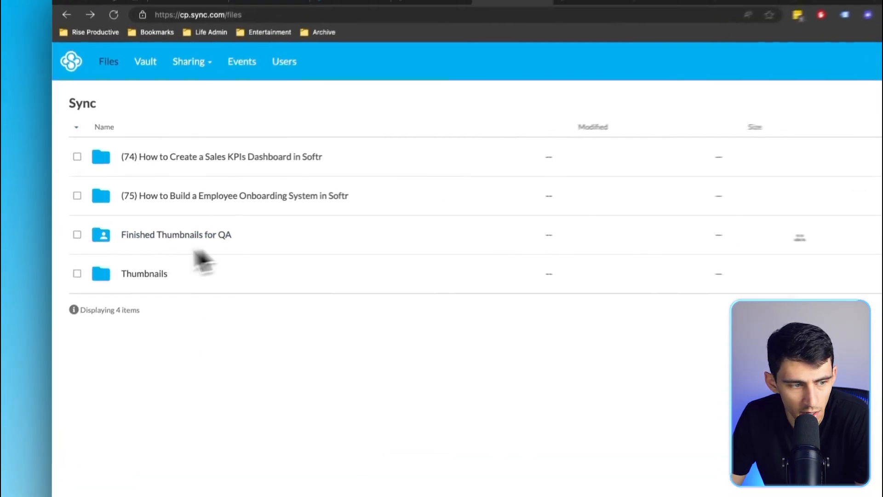
Share the Finished Thumbnails for QA folder as a link.
left_click(90, 226)
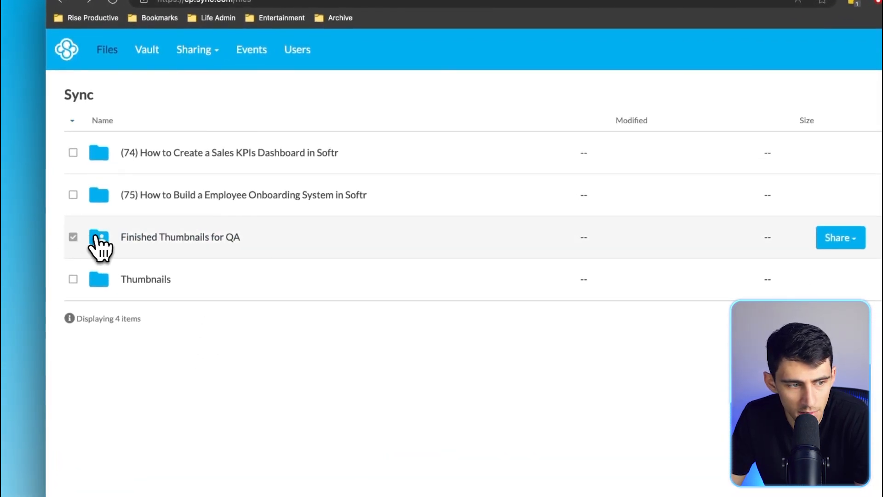
left_click(840, 238)
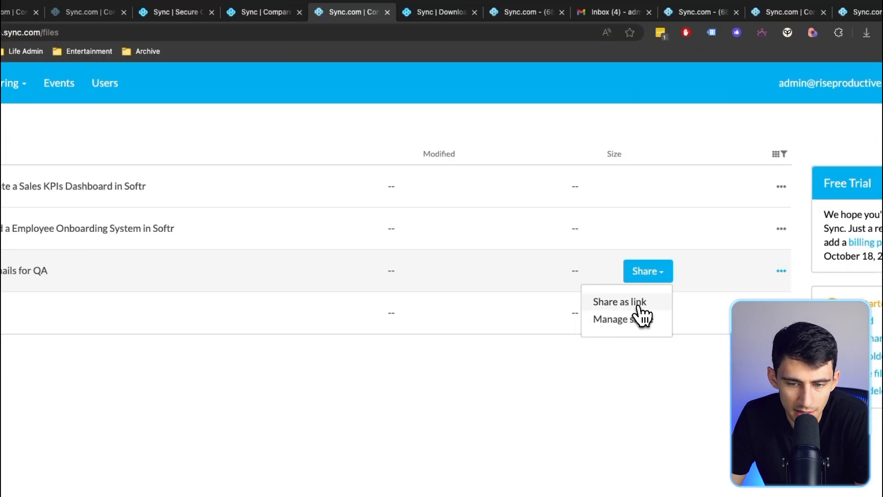
left_click(620, 302)
scroll(423, 268, "down", 3)
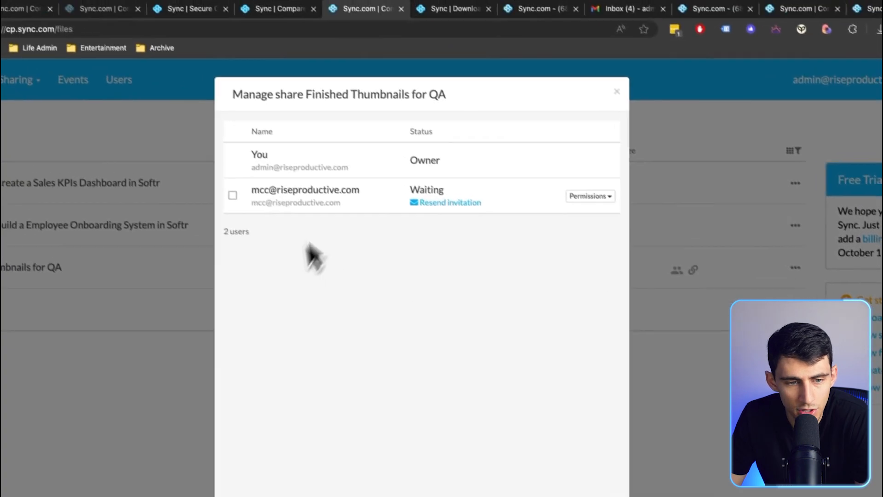
Review the pending invitee's view, edit and see-others permissions in Manage share and save the settings.
left_click(590, 196)
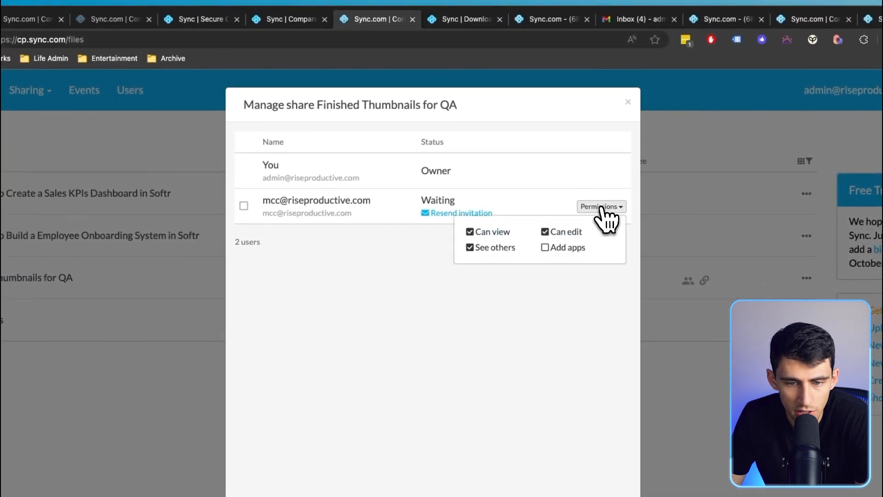
left_click(601, 207)
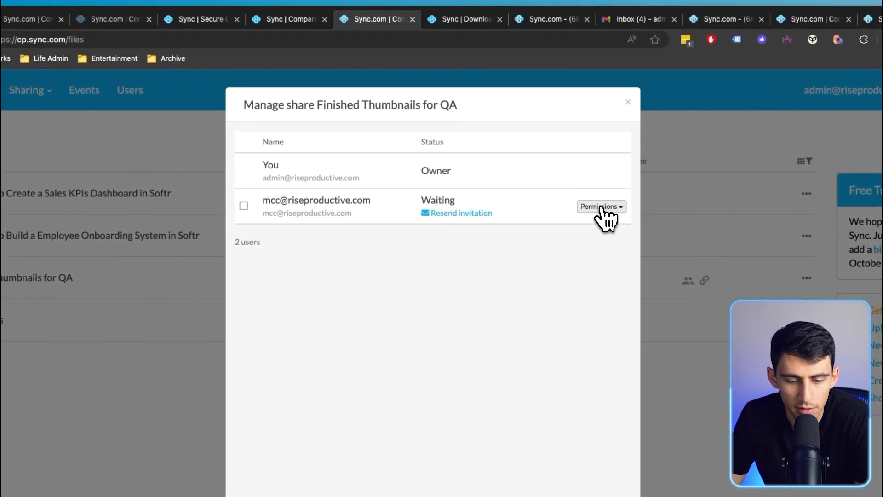
scroll(497, 373, "down", 5)
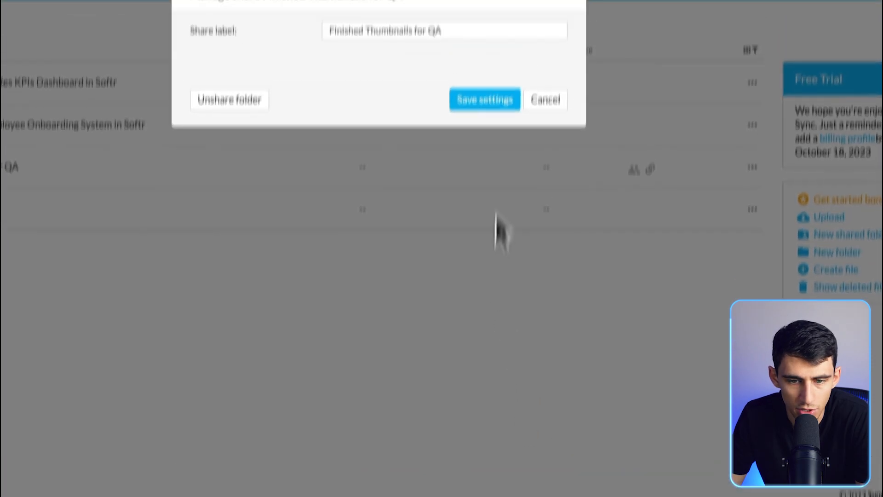
left_click(483, 185)
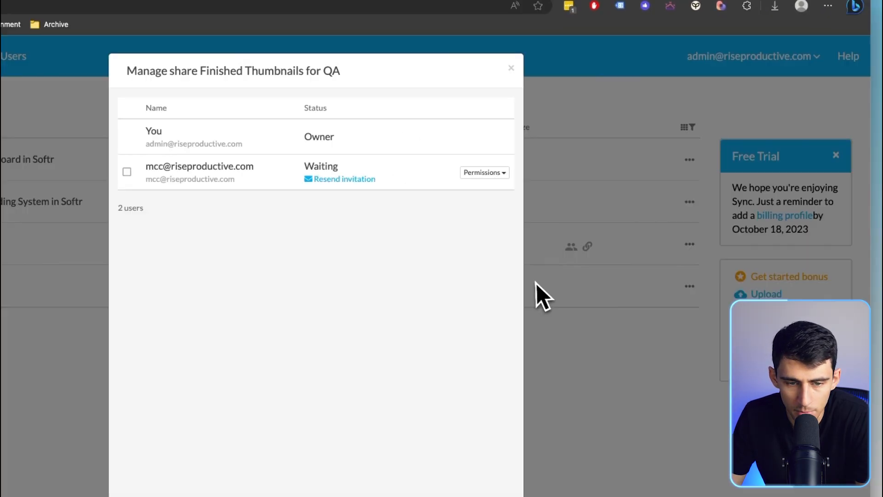
left_click(476, 173)
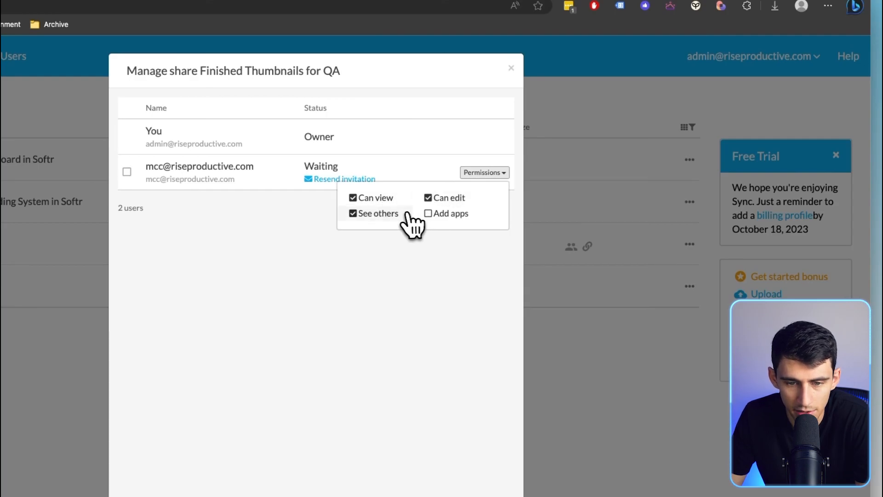
left_click(414, 290)
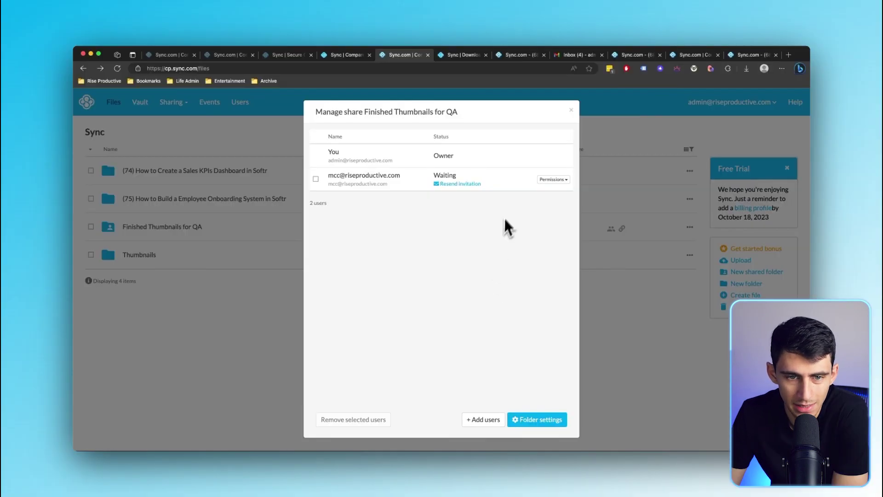
left_click(575, 111)
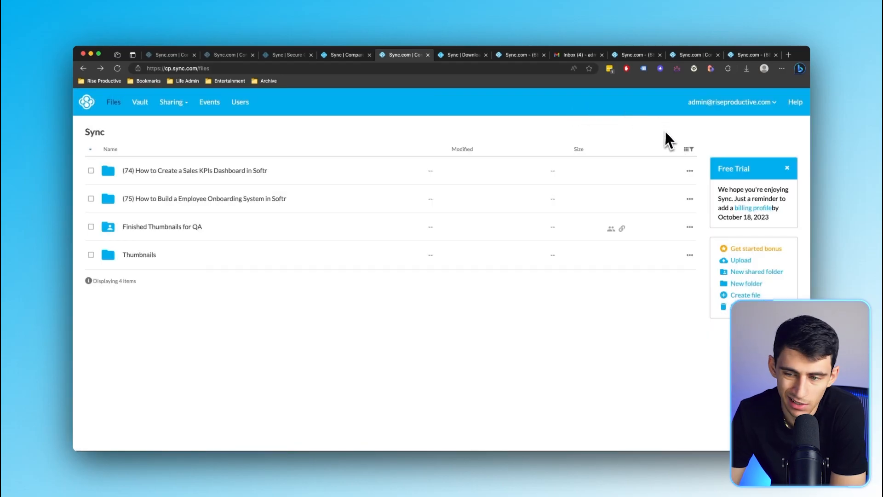
Rename the shared folder to 'INT - Content Drive', dropping the disallowed '|' character.
left_click(787, 168)
mouse_move(204, 199)
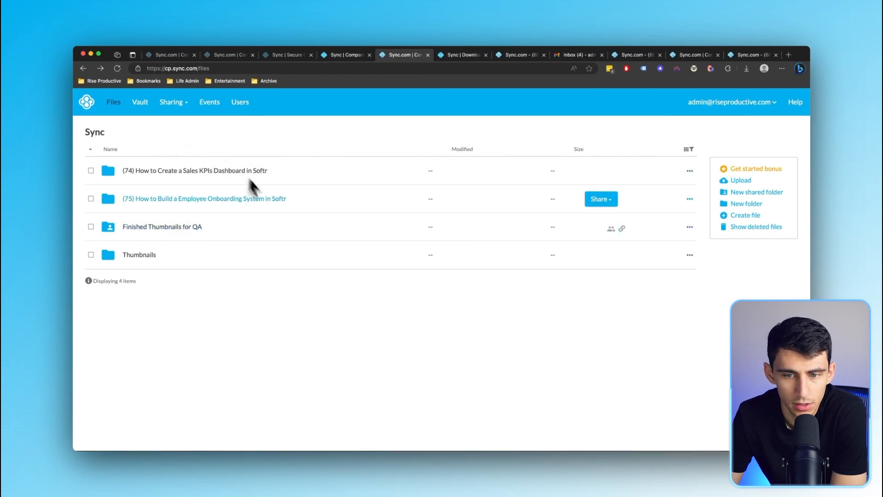
mouse_move(414, 227)
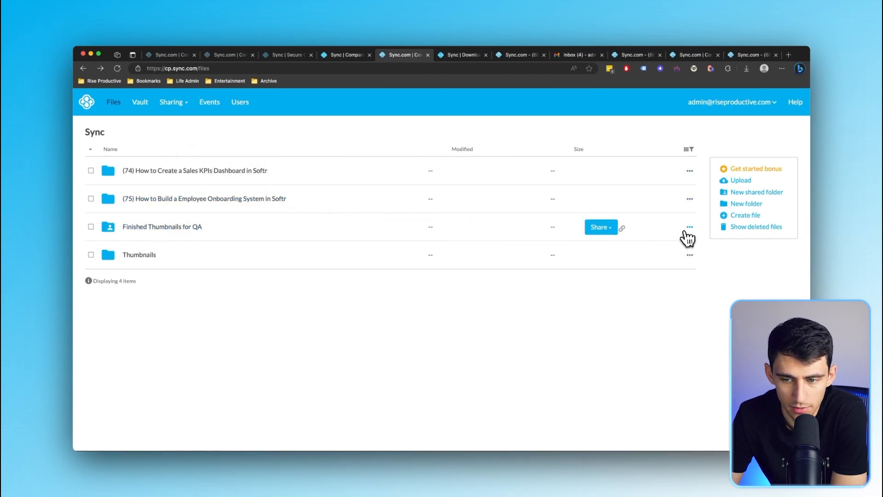
left_click(689, 228)
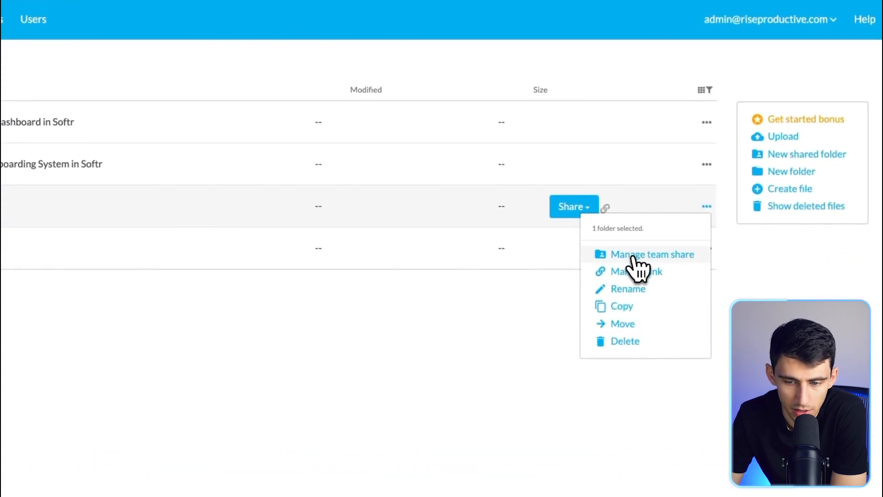
left_click(634, 288)
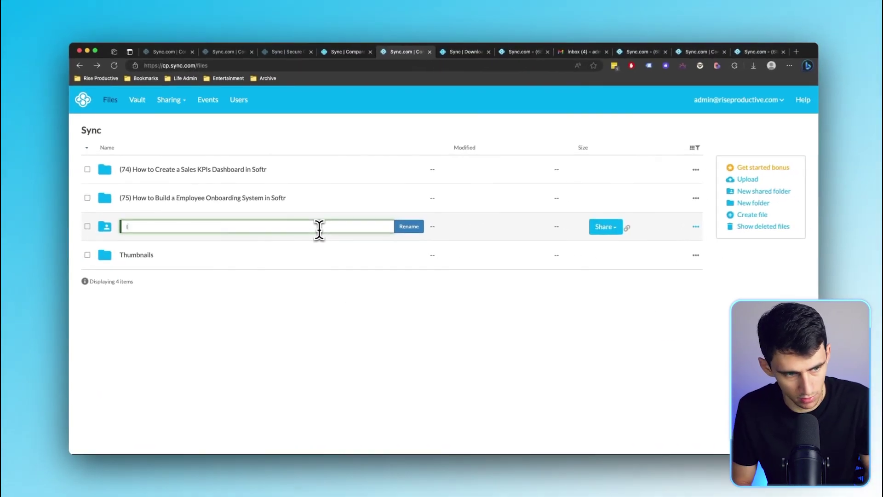
type("INT | Cin")
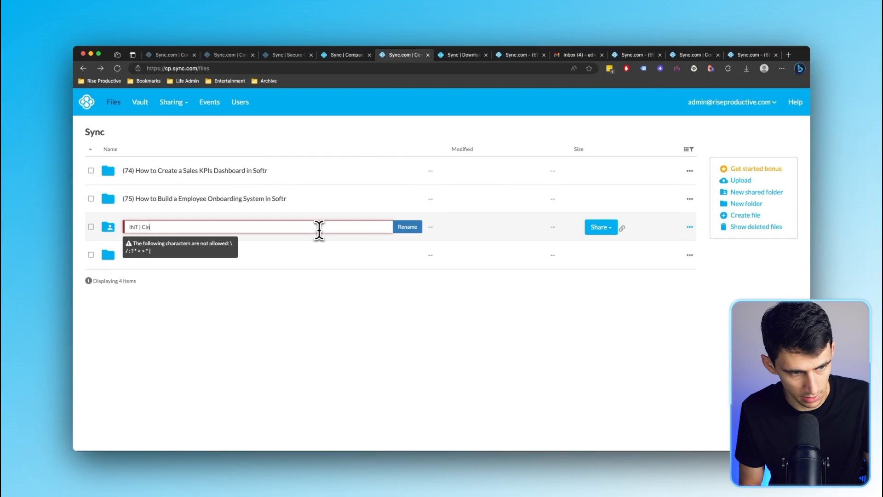
key("BackSpace")
key("BackSpace")
key("BackSpace")
type("- Content Drive")
left_click(407, 226)
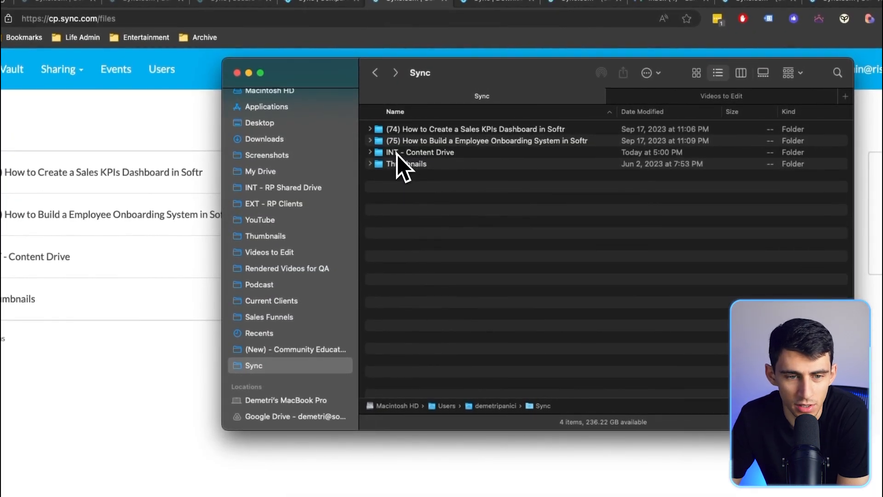
Move the Softr project folders (74) and (75) into INT - Content Drive in Finder.
left_click(404, 130)
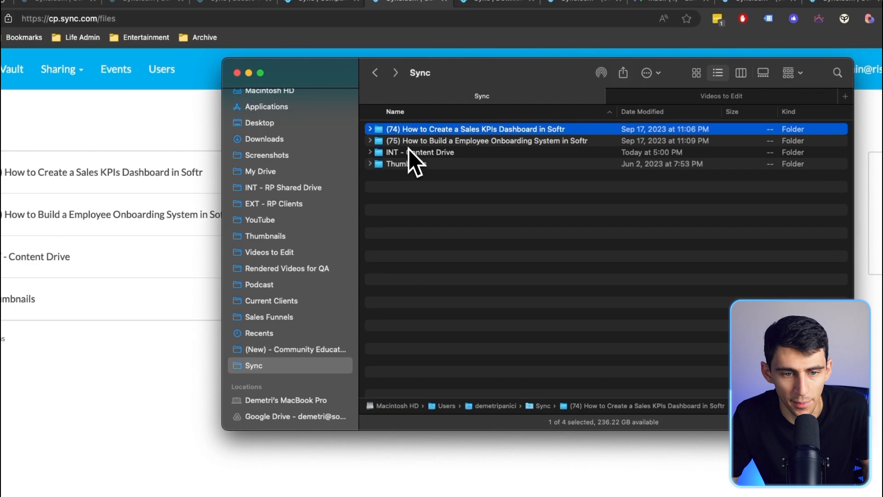
left_click(430, 141, "shift")
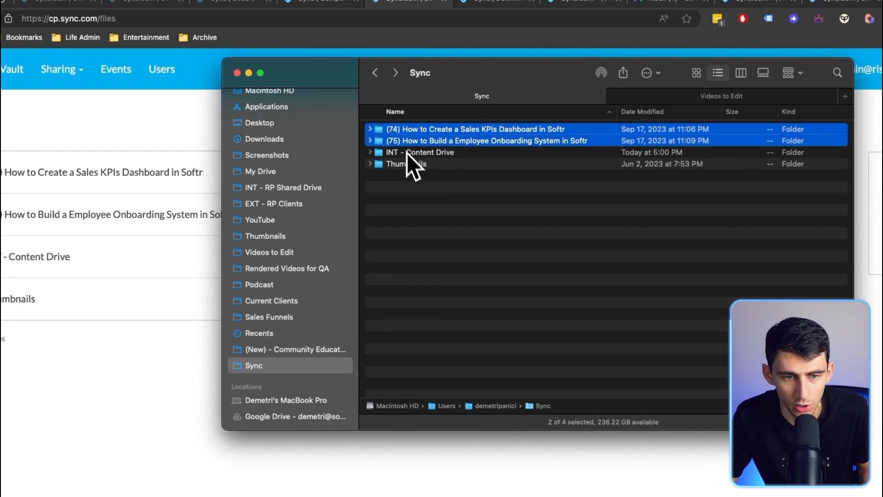
left_click_drag(414, 141, 431, 152)
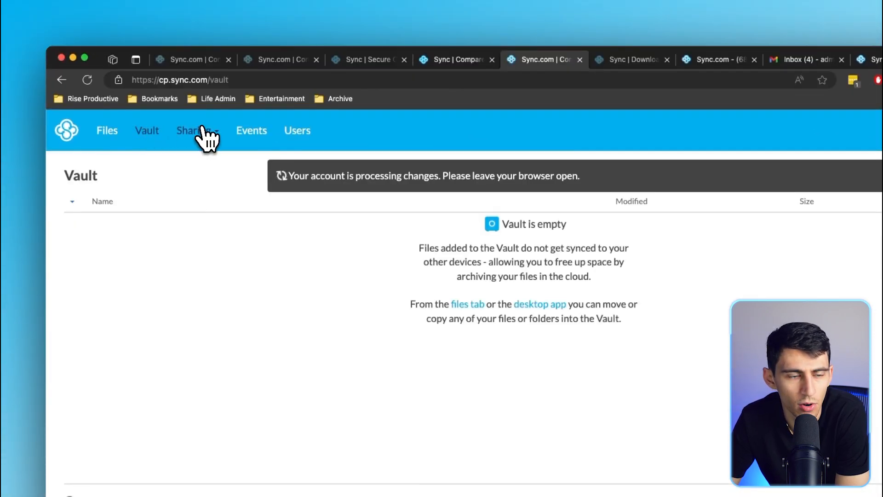
Upload C1643-1.m4v from the content calendar folder and a photo into the Vault.
left_click(204, 132)
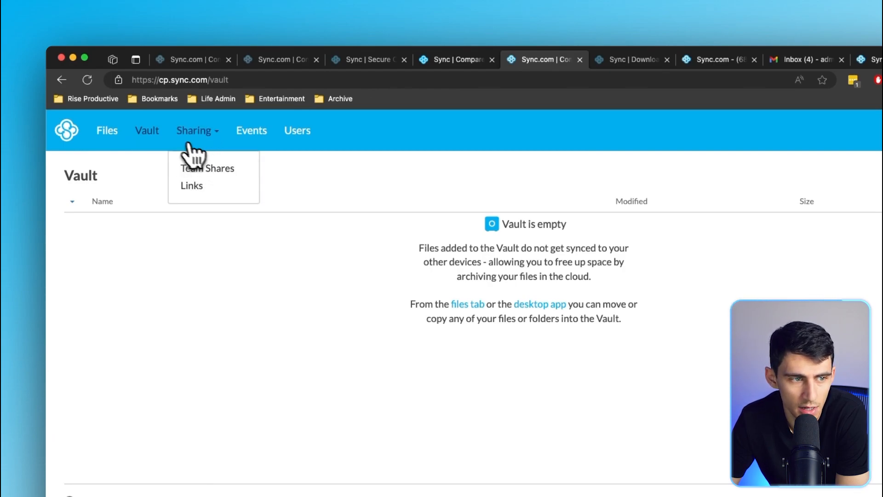
left_click(147, 131)
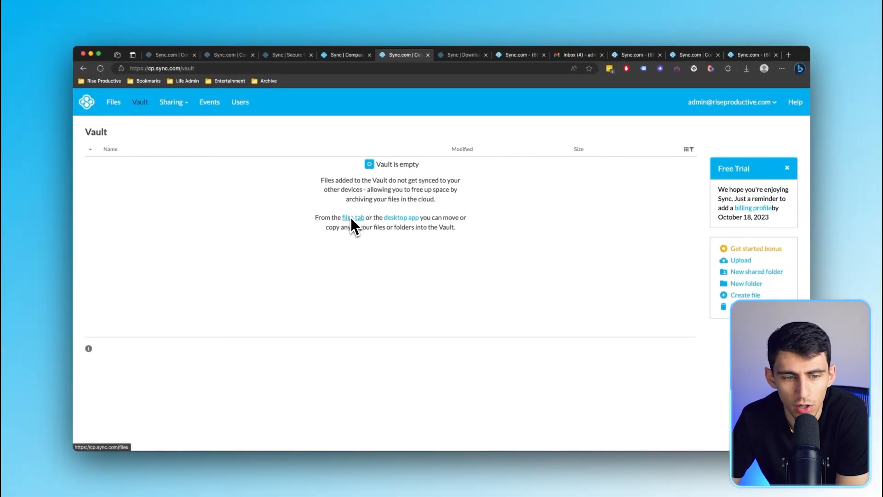
key("super+Tab")
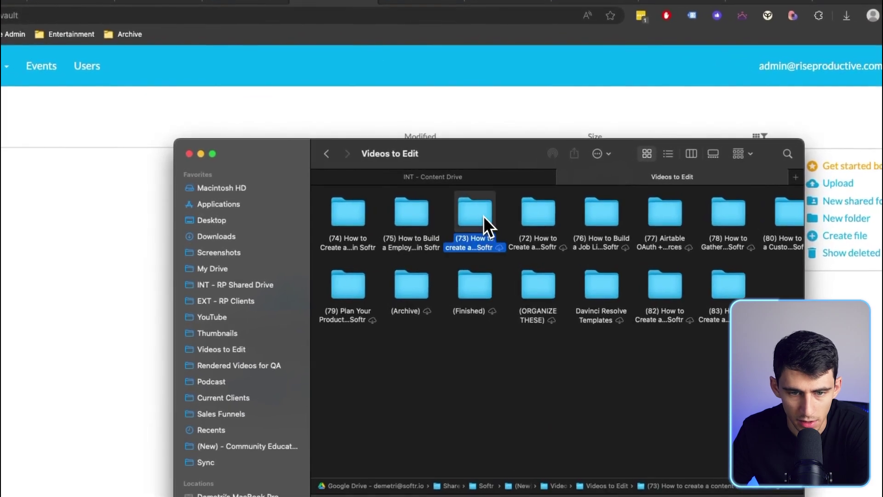
double_click(476, 216)
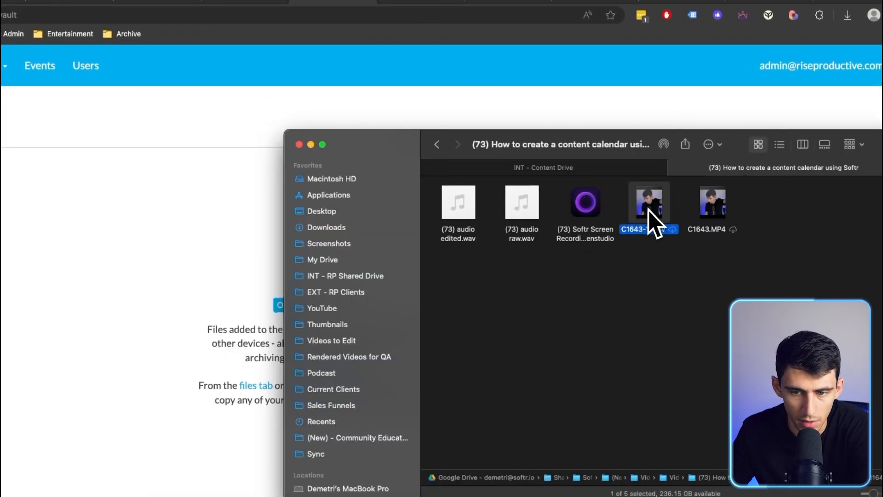
mouse_move(648, 207)
left_mouse_down()
mouse_move(619, 298)
mouse_move(159, 277)
left_mouse_up()
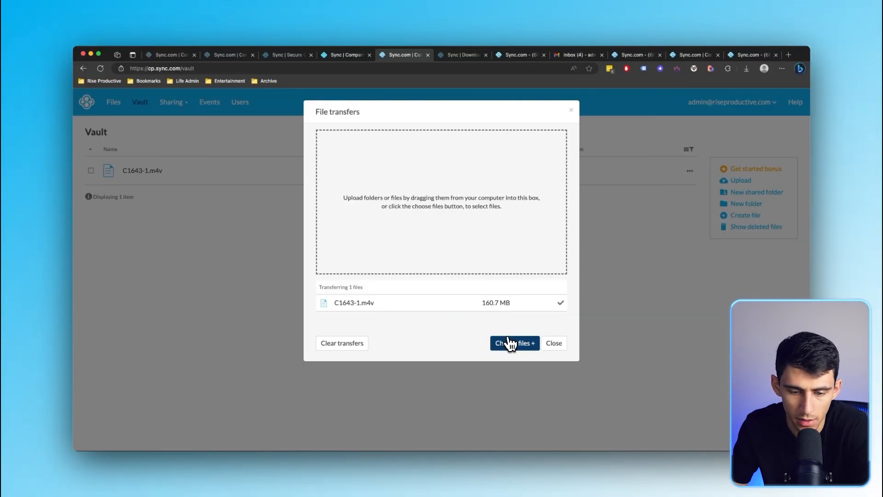
left_click(510, 343)
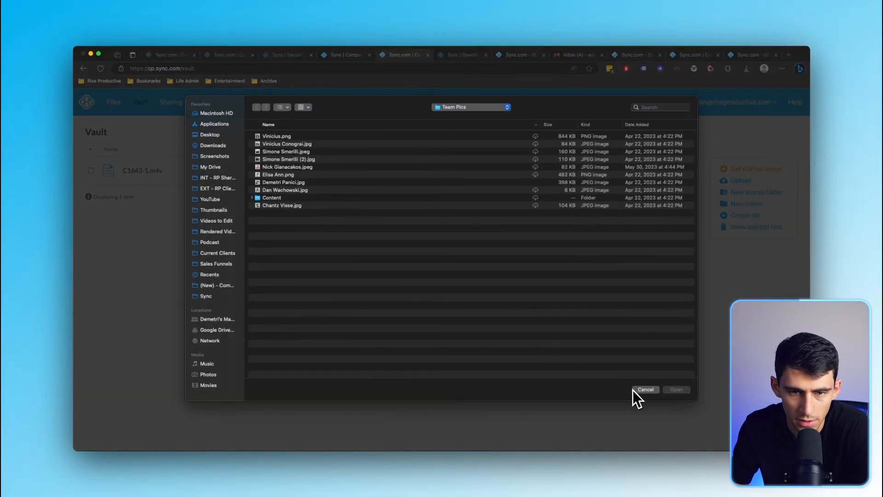
double_click(279, 183)
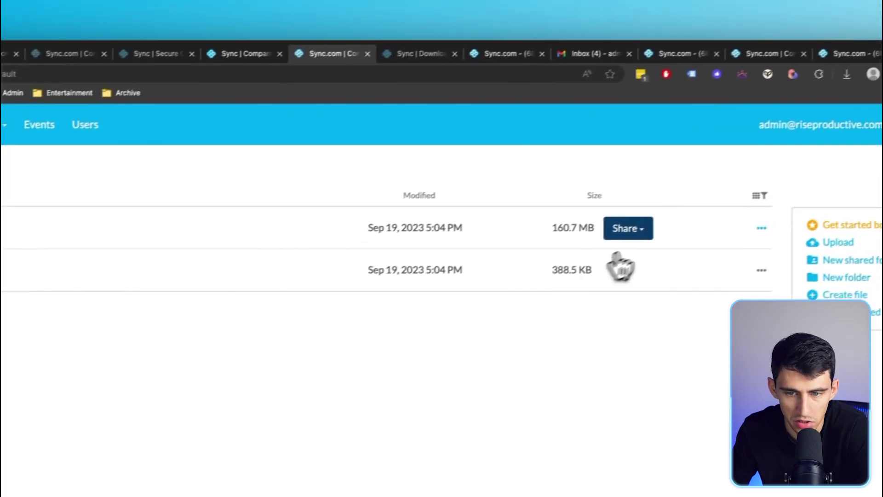
Create a share link for C1643-1.m4v and return to the main file list.
left_click(612, 233)
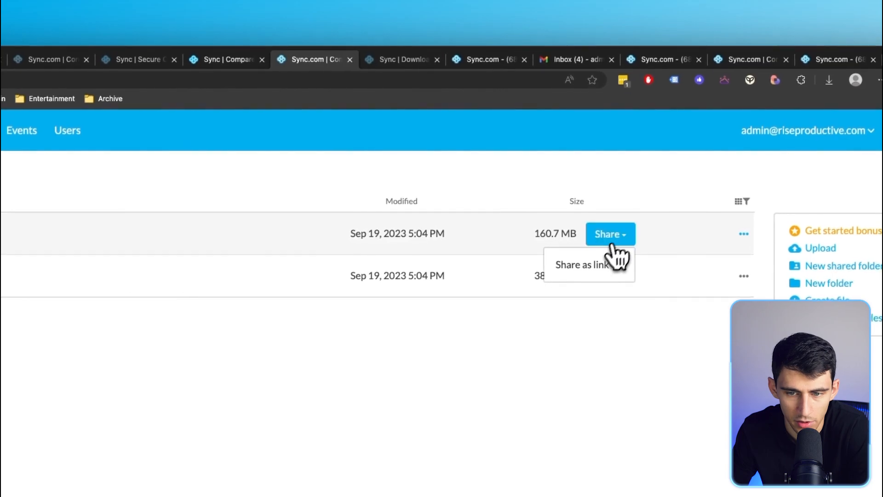
left_click(594, 264)
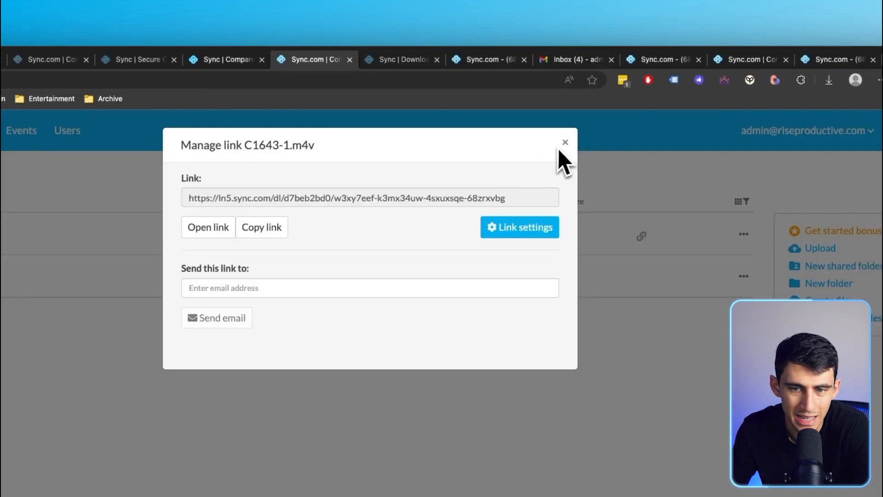
left_click(565, 143)
left_click(107, 131)
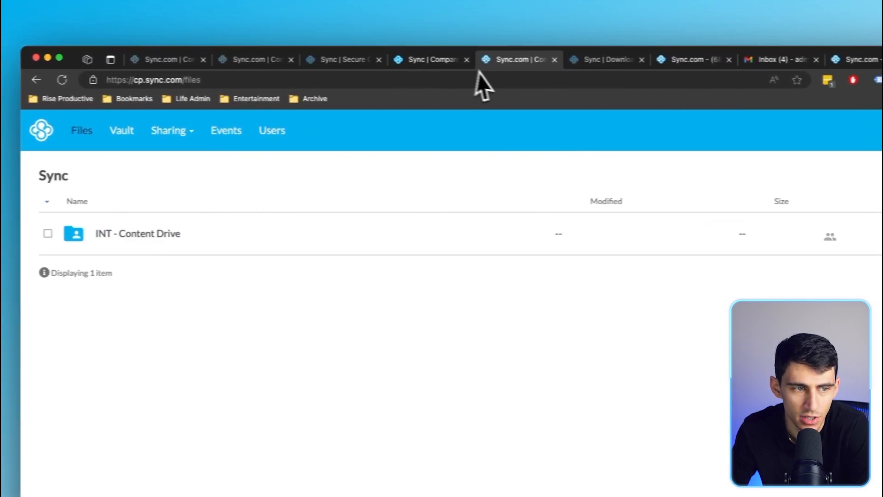
Review the Team Shares folders and the list of shared links.
left_click(171, 131)
left_click(181, 166)
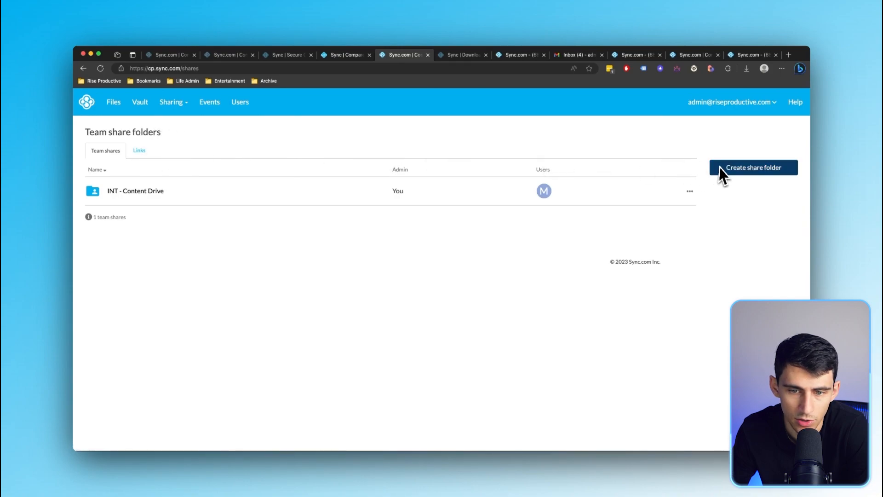
left_click(142, 152)
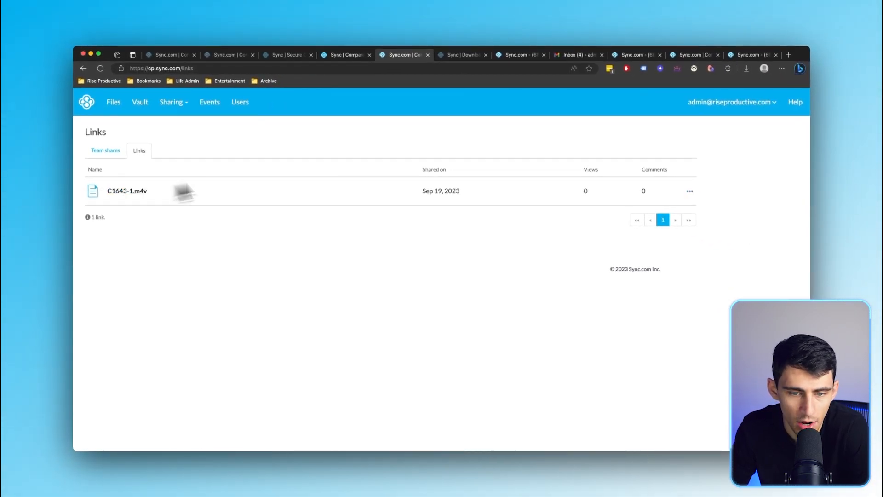
Review the event history, then the Users list, and start adding a new user.
left_click(209, 102)
scroll(578, 176, "down", 3)
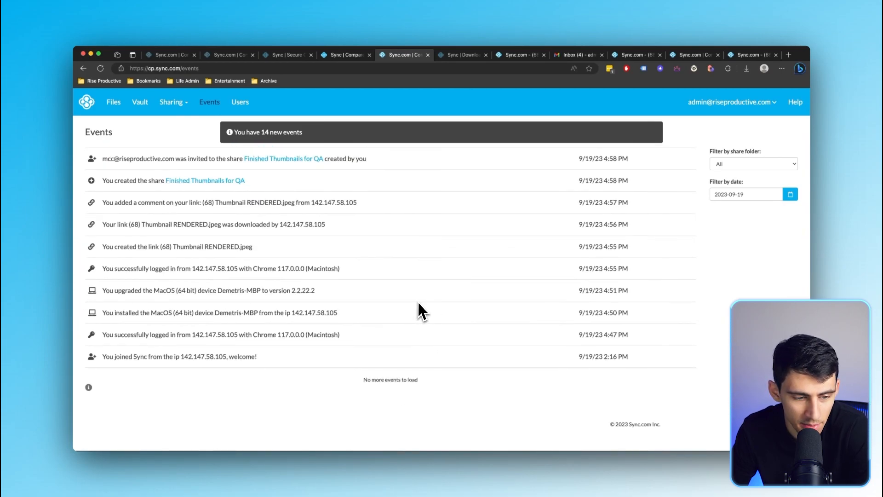
scroll(367, 297, "up", 5)
left_click(240, 102)
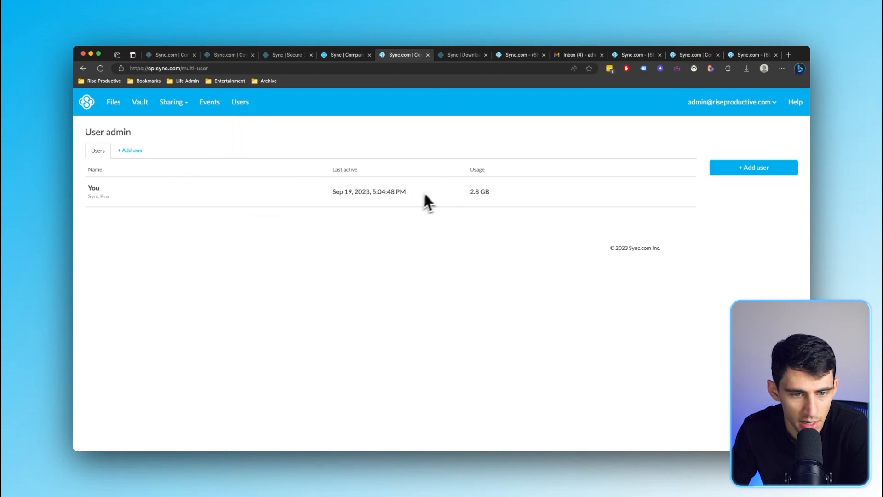
left_click(131, 150)
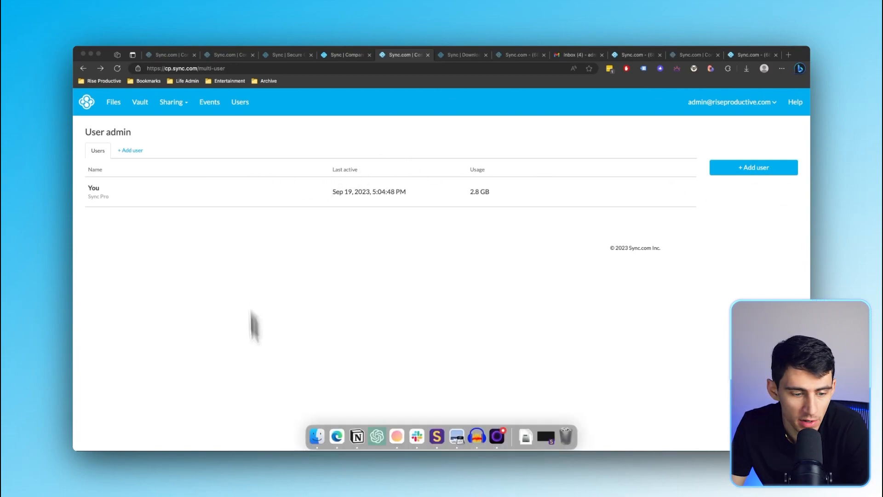
left_click(315, 436)
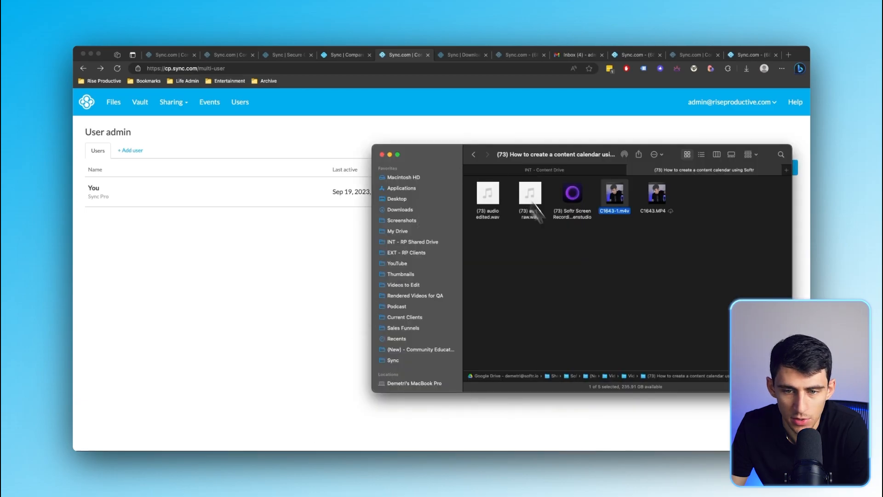
left_click(524, 248)
left_click(395, 360)
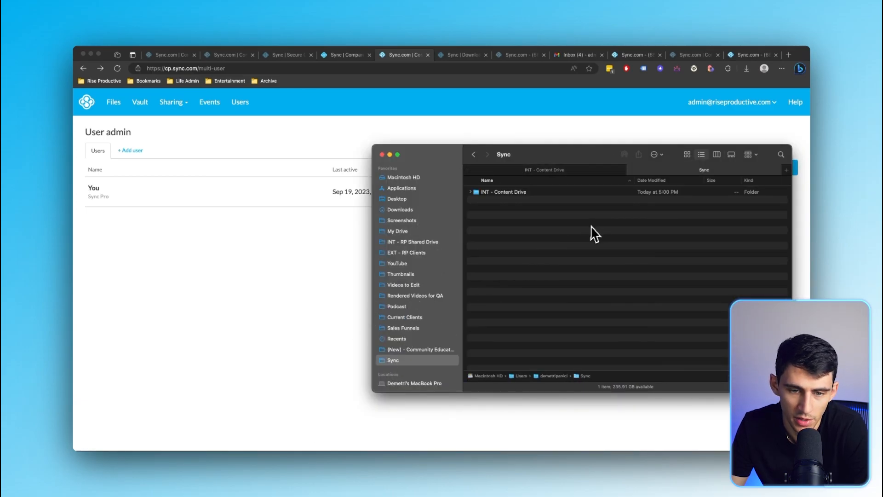
double_click(511, 192)
left_click(473, 154)
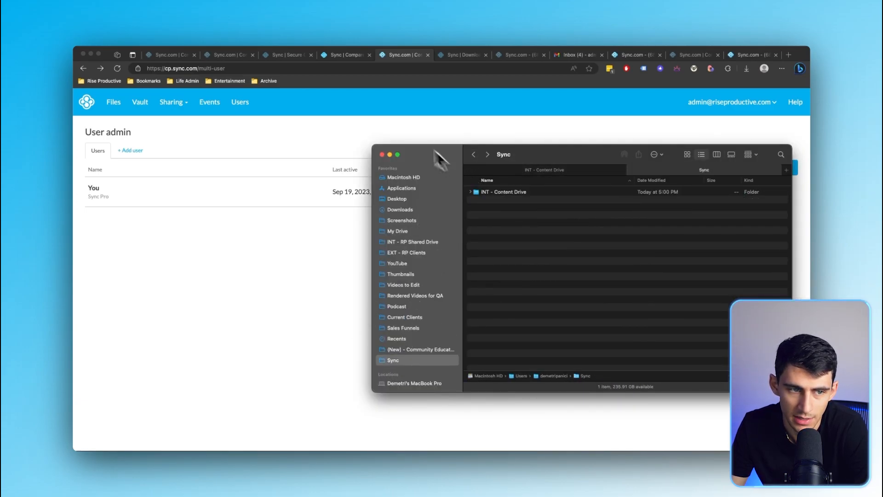
left_click(343, 105)
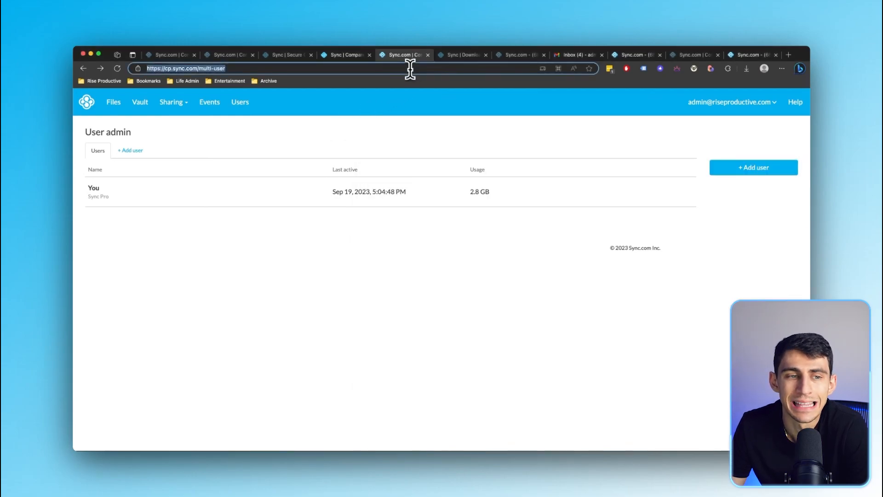